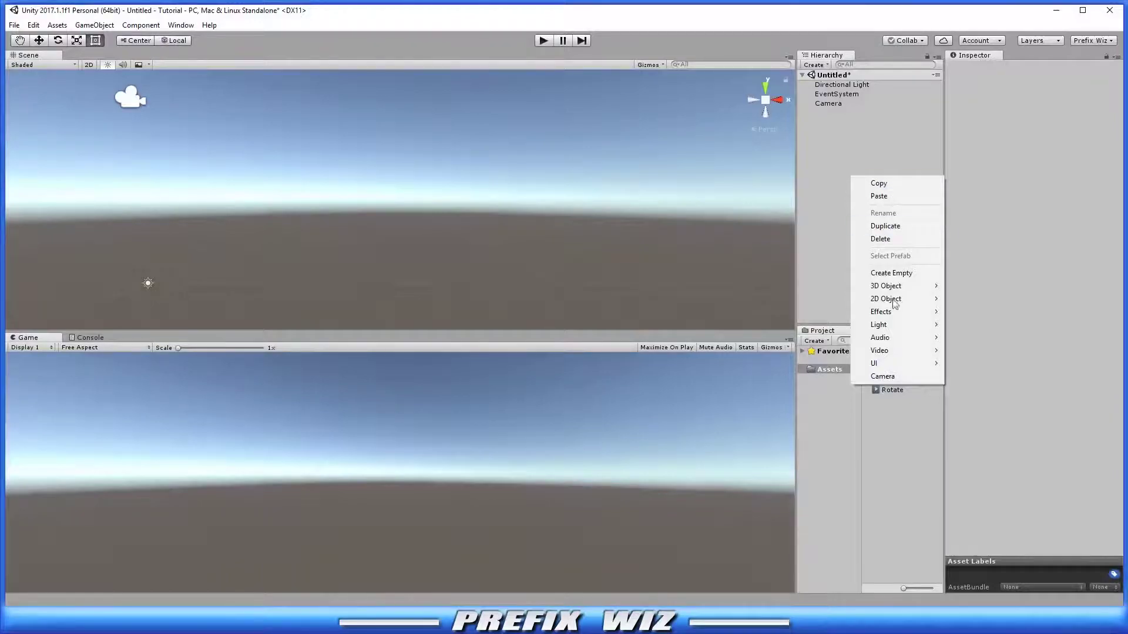
# - Create a UI Button on a new Canvas and drag its handles out to about 447 × 187
pyautogui.moveTo(903, 363)
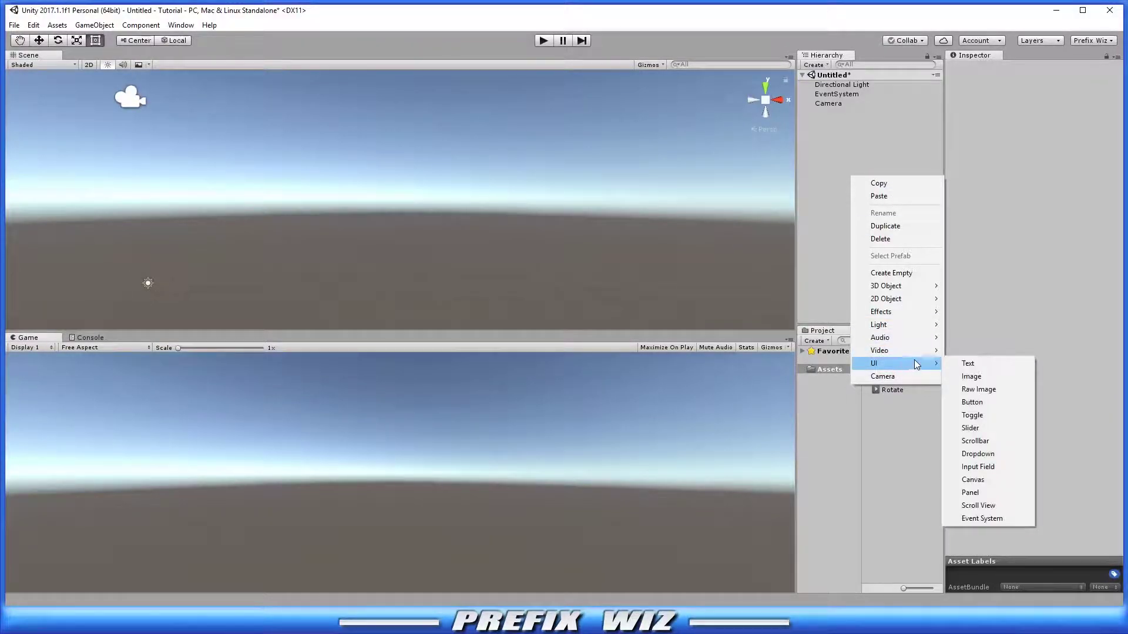
pyautogui.click(985, 403)
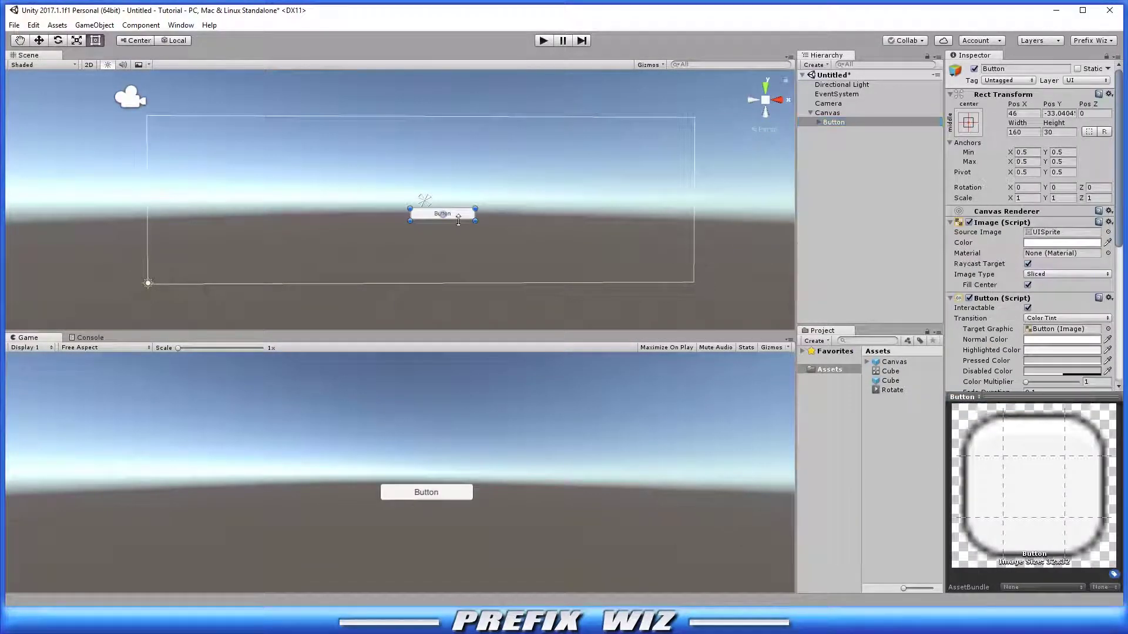
pyautogui.moveTo(458, 220); pyautogui.dragTo(461, 257)
pyautogui.moveTo(458, 209); pyautogui.dragTo(462, 179)
pyautogui.moveTo(410, 218); pyautogui.dragTo(327, 217)
pyautogui.click(851, 122)
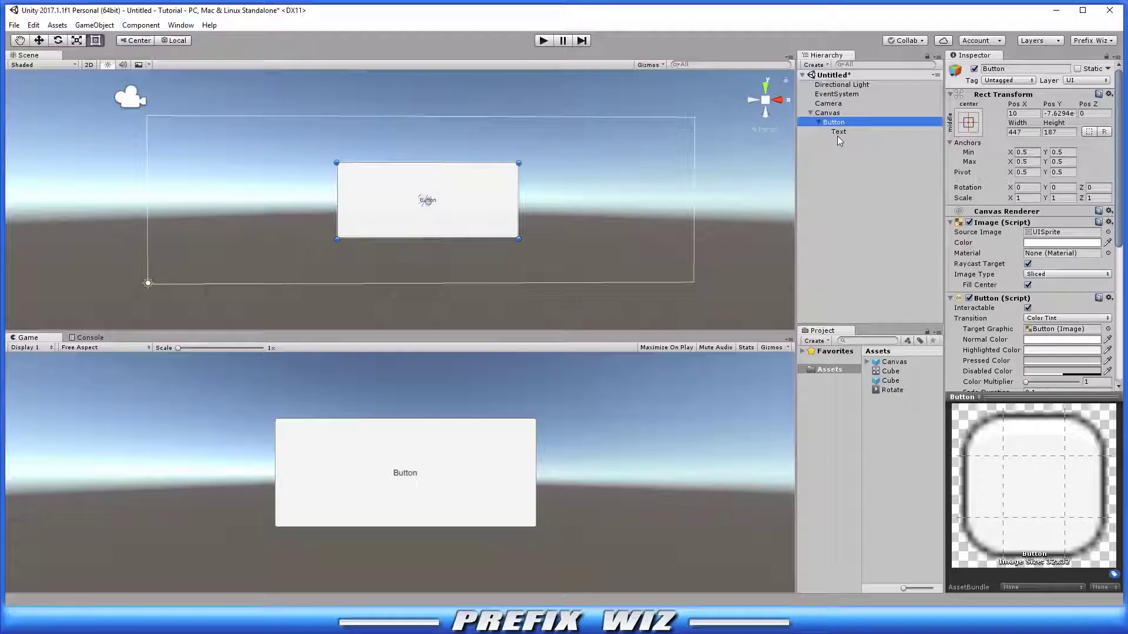
pyautogui.click(840, 130)
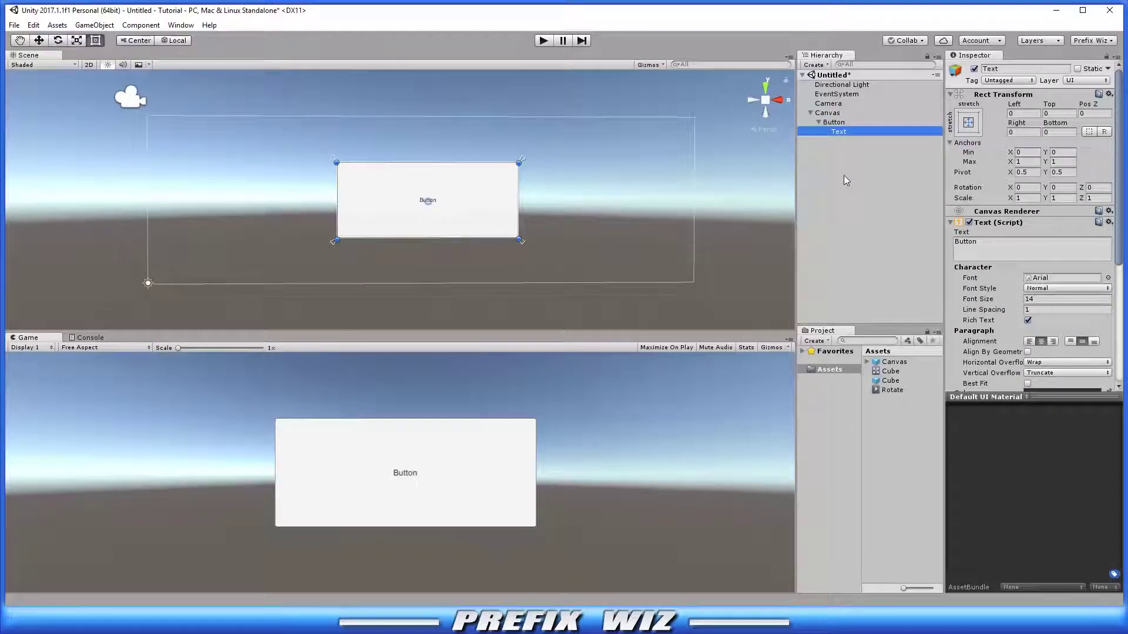
pyautogui.click(837, 122)
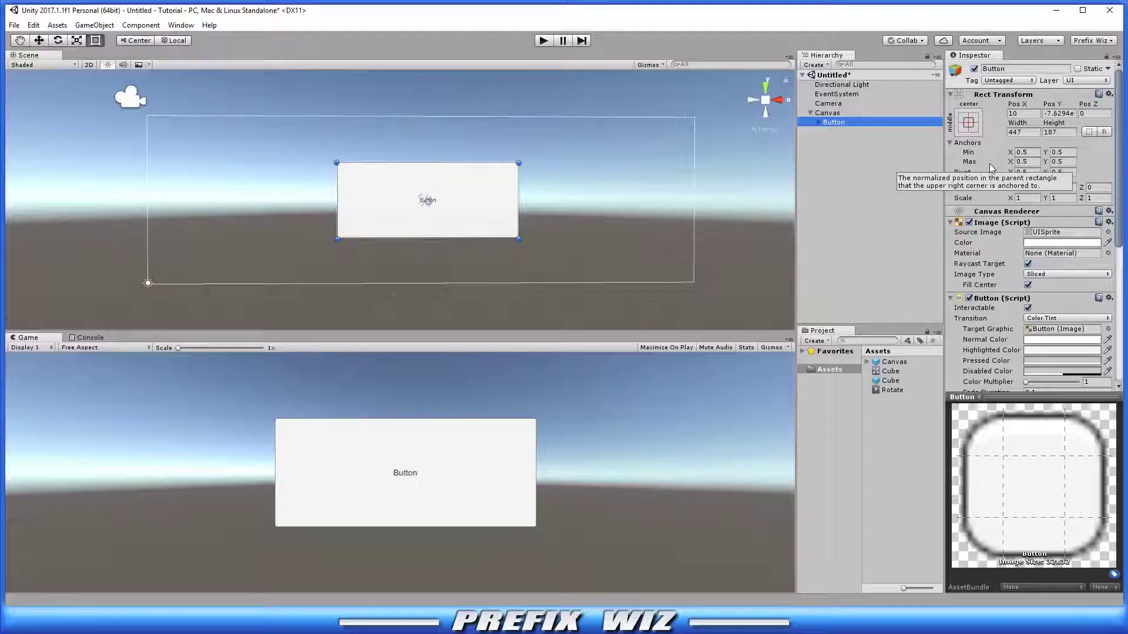
pyautogui.click(960, 232)
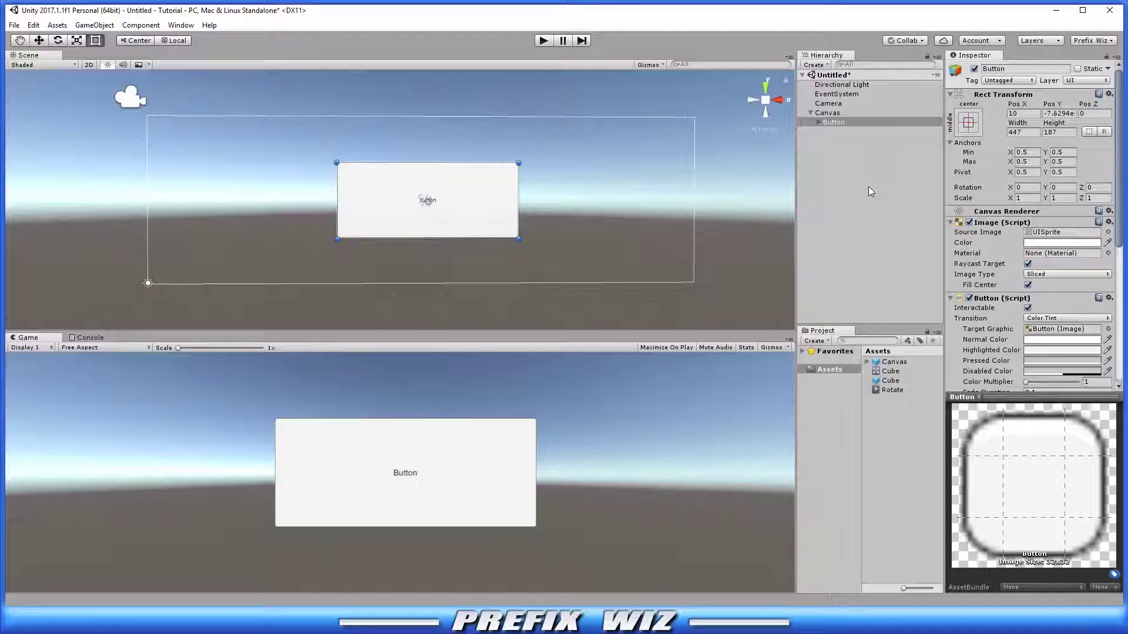
# - Review the Button's Inspector components and set its Rect Transform Pos X to 0
pyautogui.scroll(-6, 1034, 235)
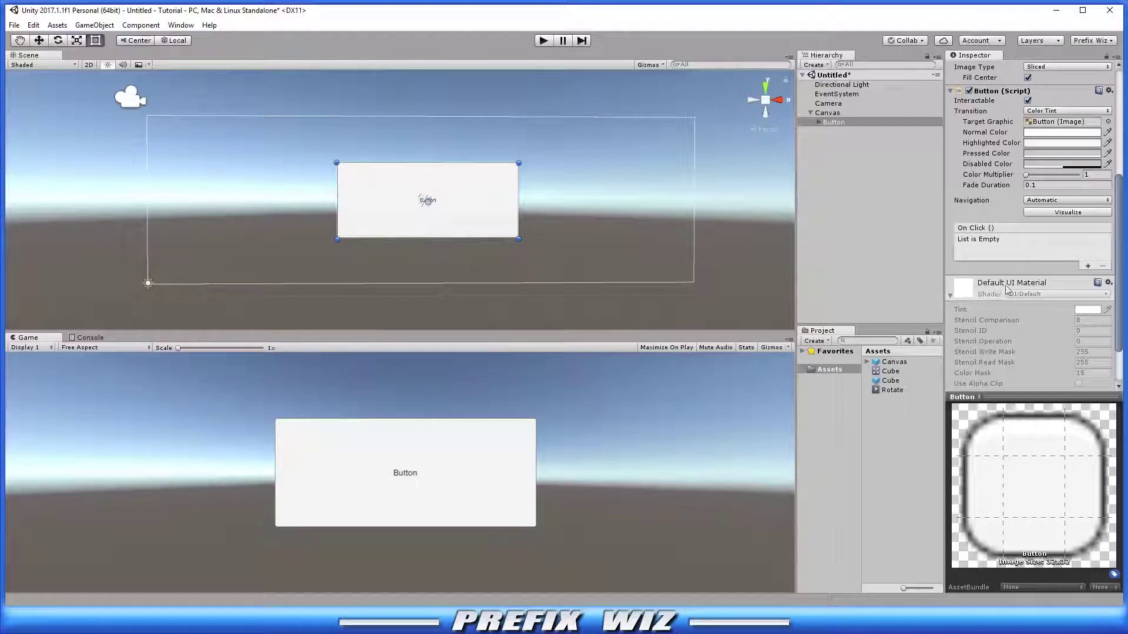
pyautogui.scroll(-2, 1078, 288)
pyautogui.scroll(-2, 1078, 286)
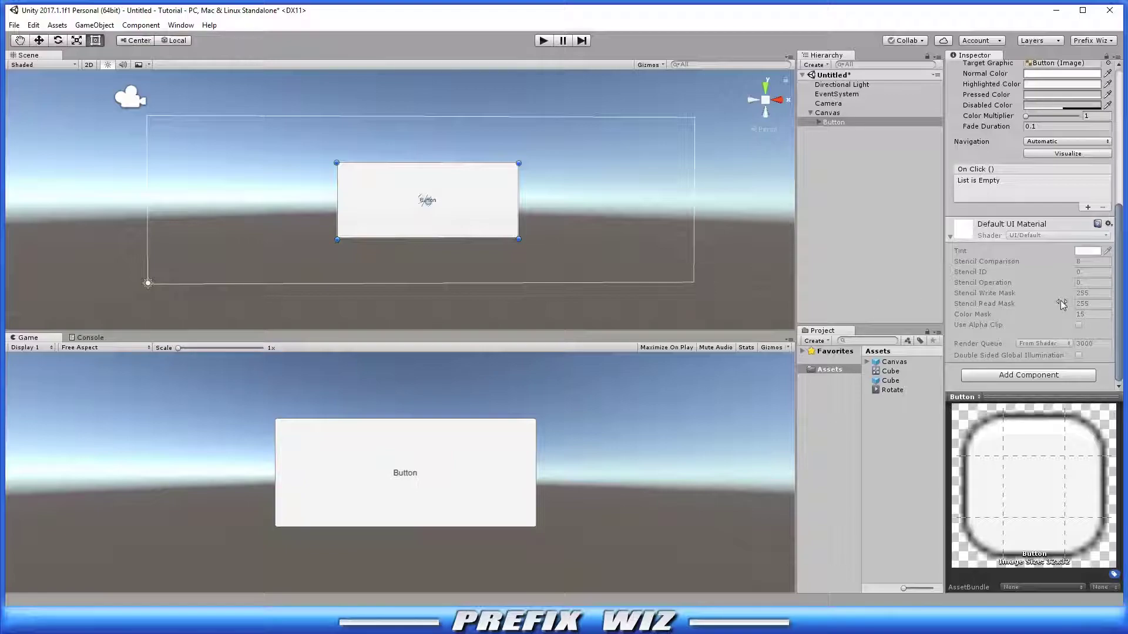
pyautogui.scroll(8, 1062, 303)
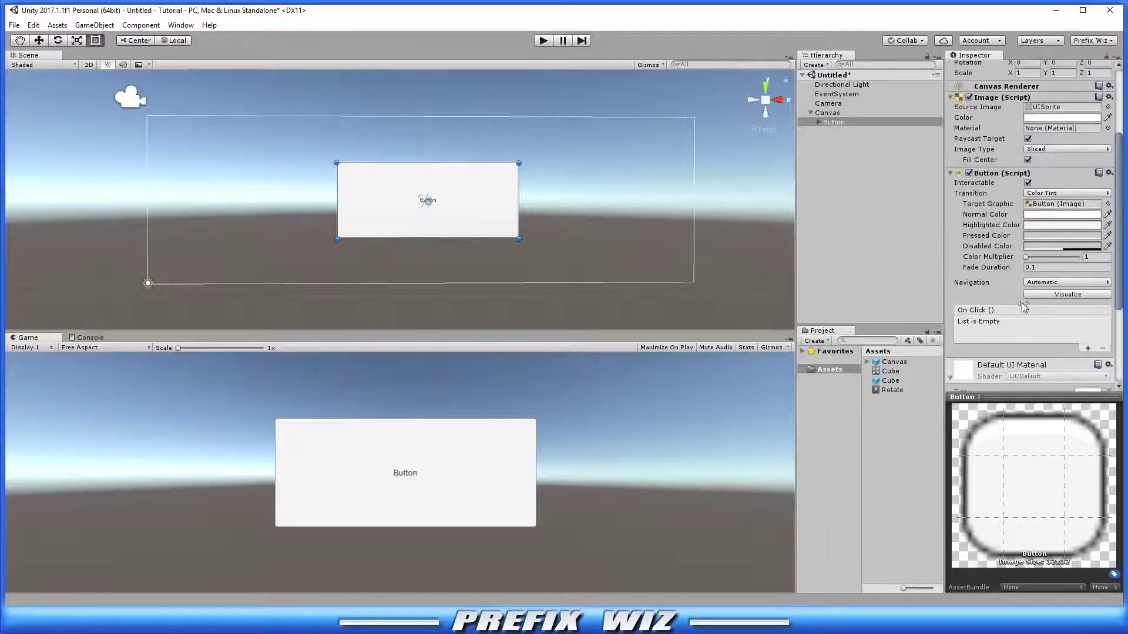
pyautogui.click(857, 125)
pyautogui.hotkey('ctrl', 'z')
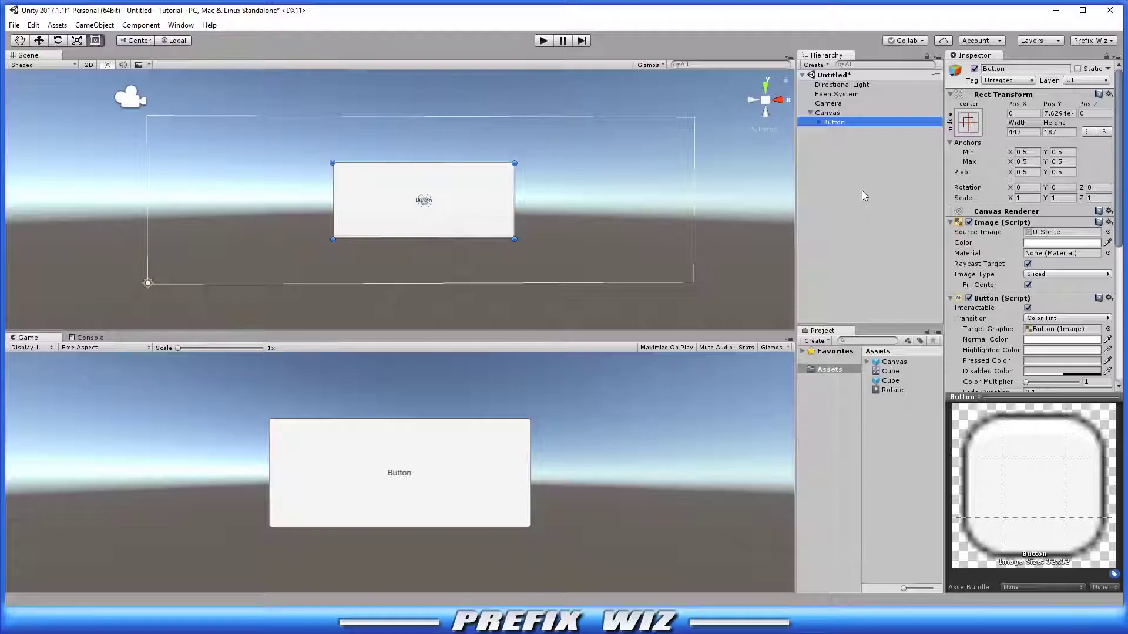
# - Create a new C# script in the Assets folder named TestButton
pyautogui.click(845, 164)
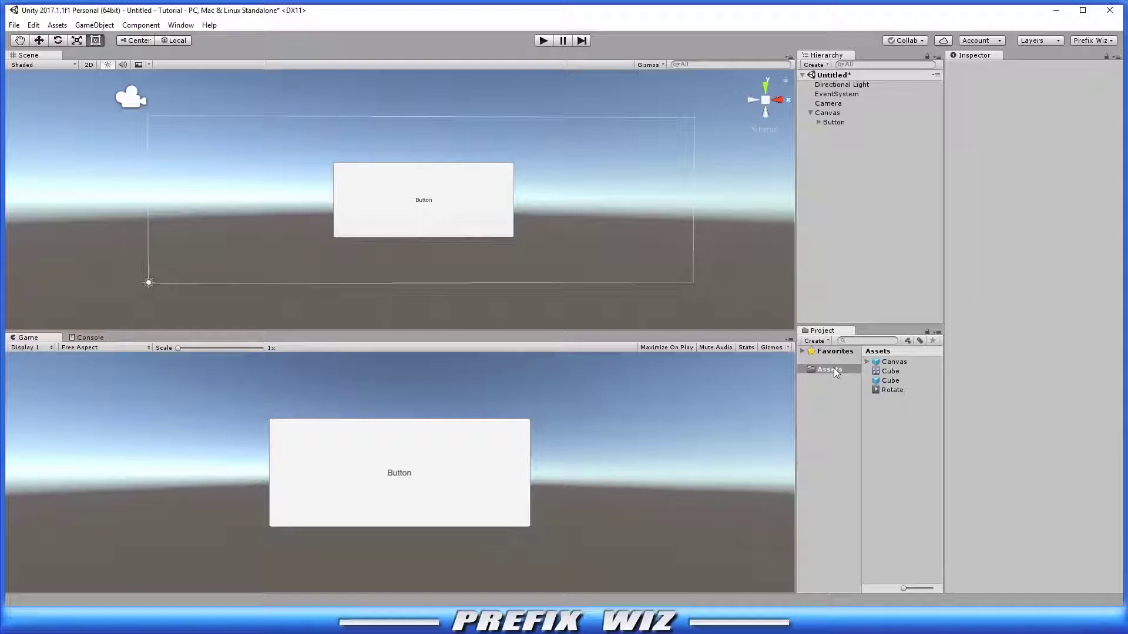
pyautogui.rightClick(834, 368)
pyautogui.moveTo(882, 376)
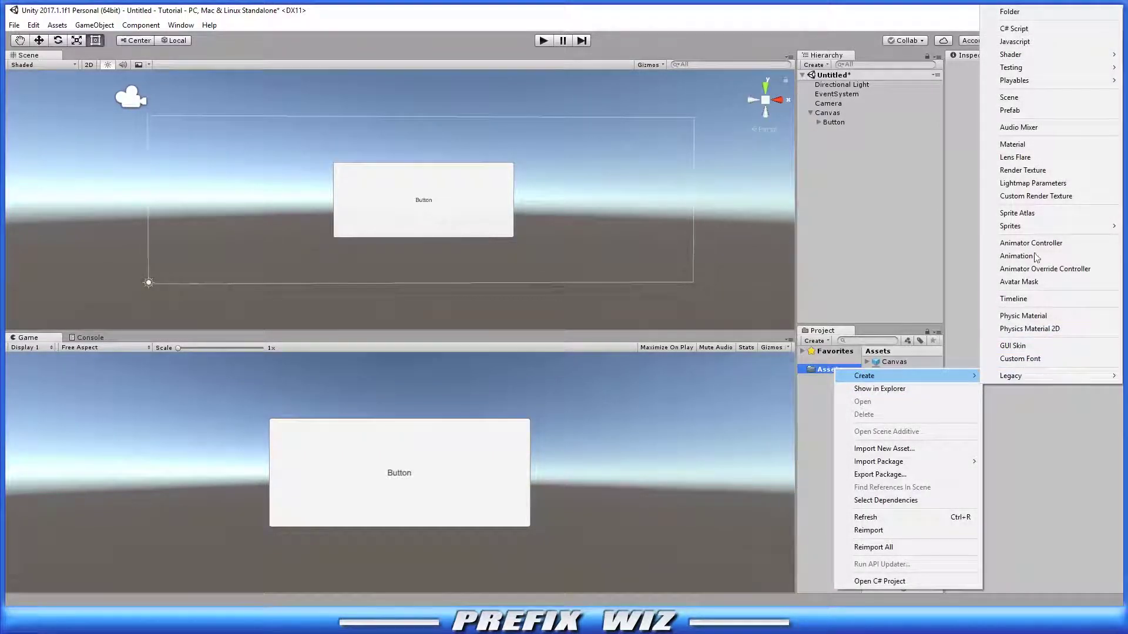
pyautogui.click(1014, 29)
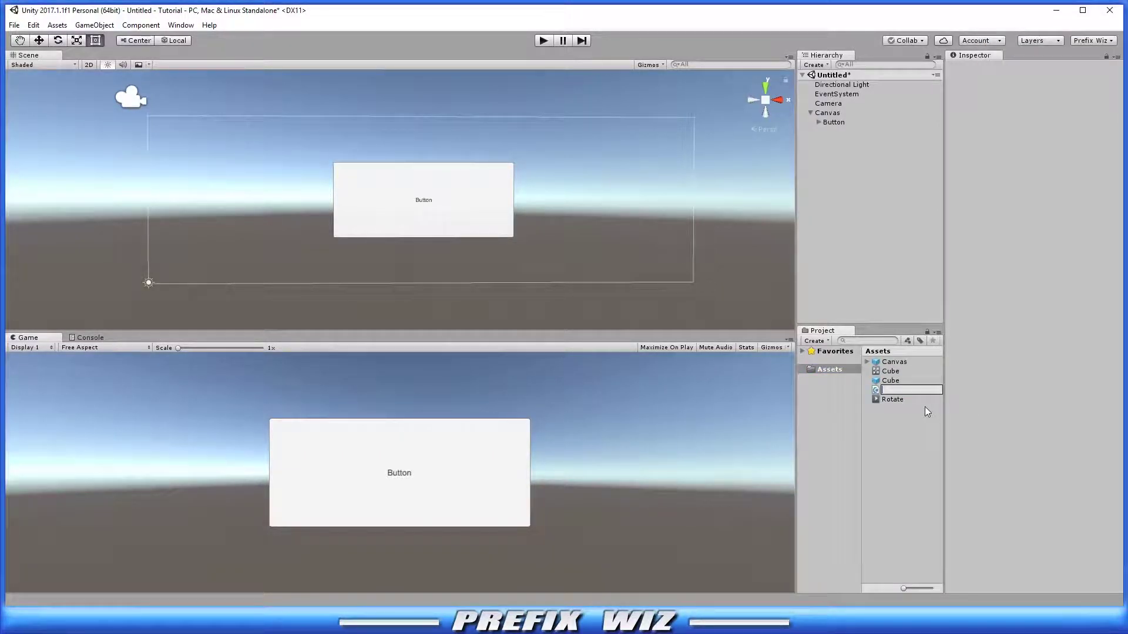
pyautogui.write('TestButton')
pyautogui.press('Return')
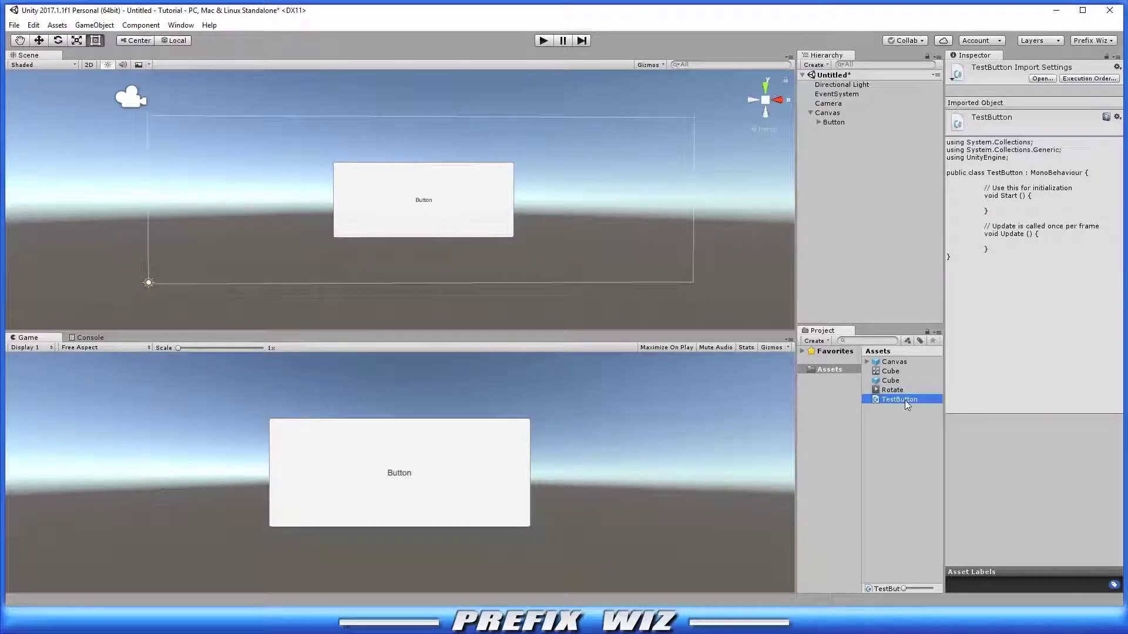
# - Open TestButton, remove the default Start and Update methods, and declare public GameObject theOtherCanvas
pyautogui.doubleClick(899, 400)
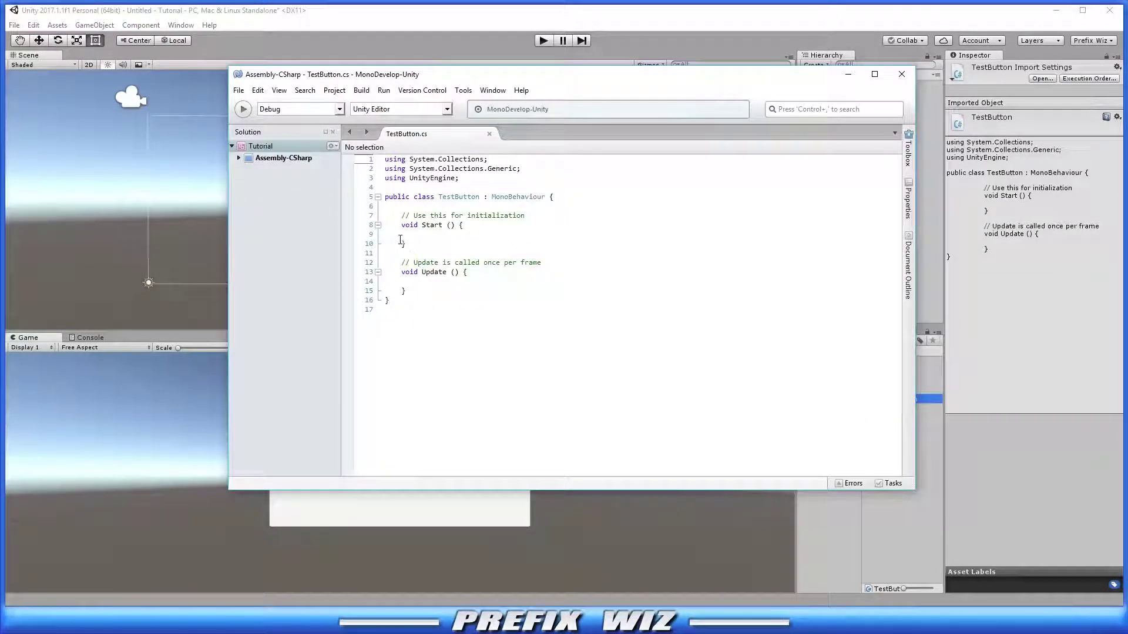
pyautogui.moveTo(395, 217); pyautogui.dragTo(446, 290)
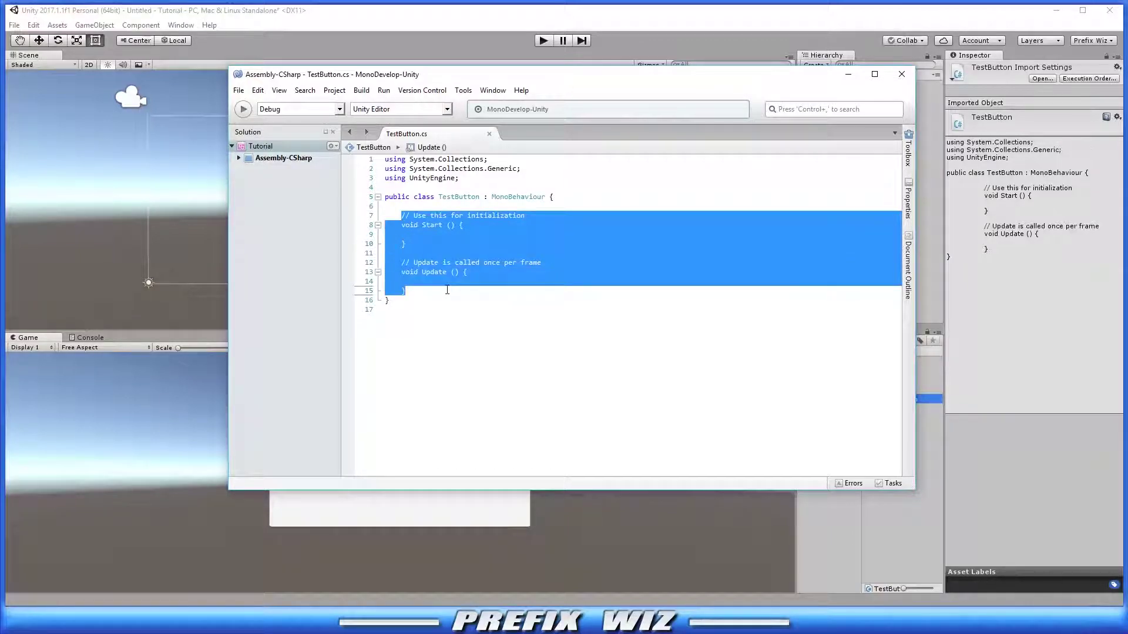
pyautogui.press('Delete')
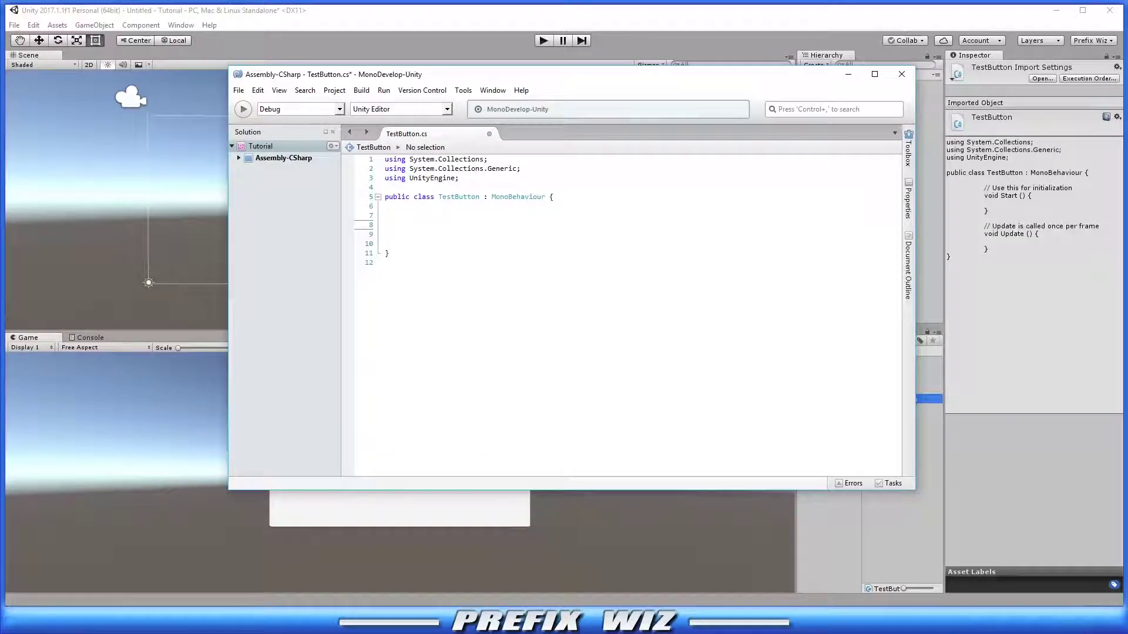
pyautogui.write('public Game')
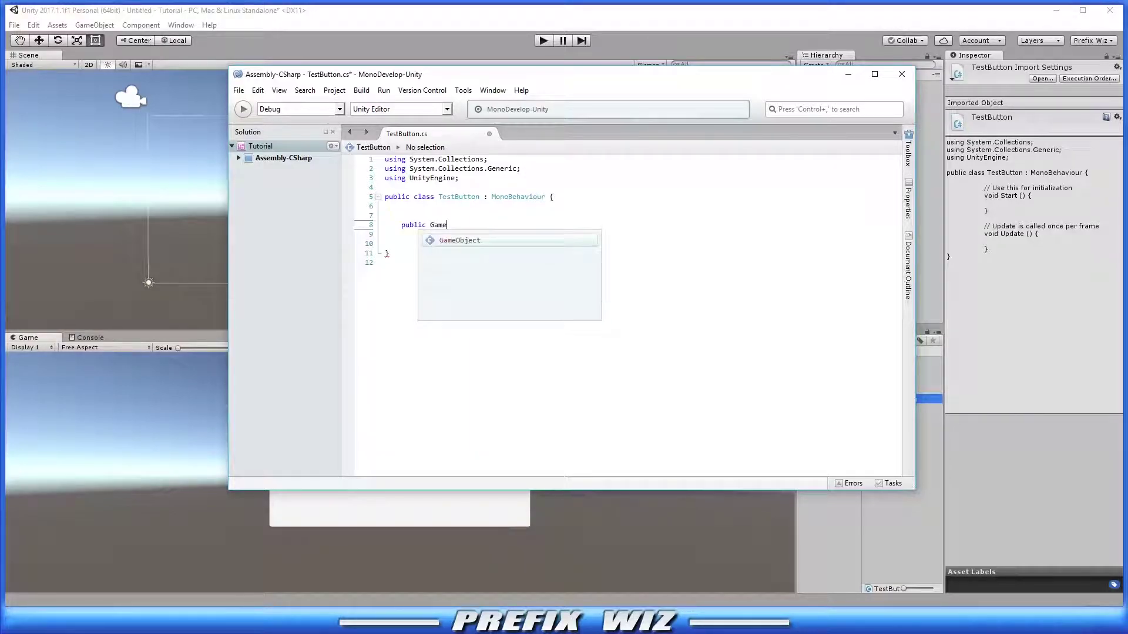
pyautogui.write('Object theOt')
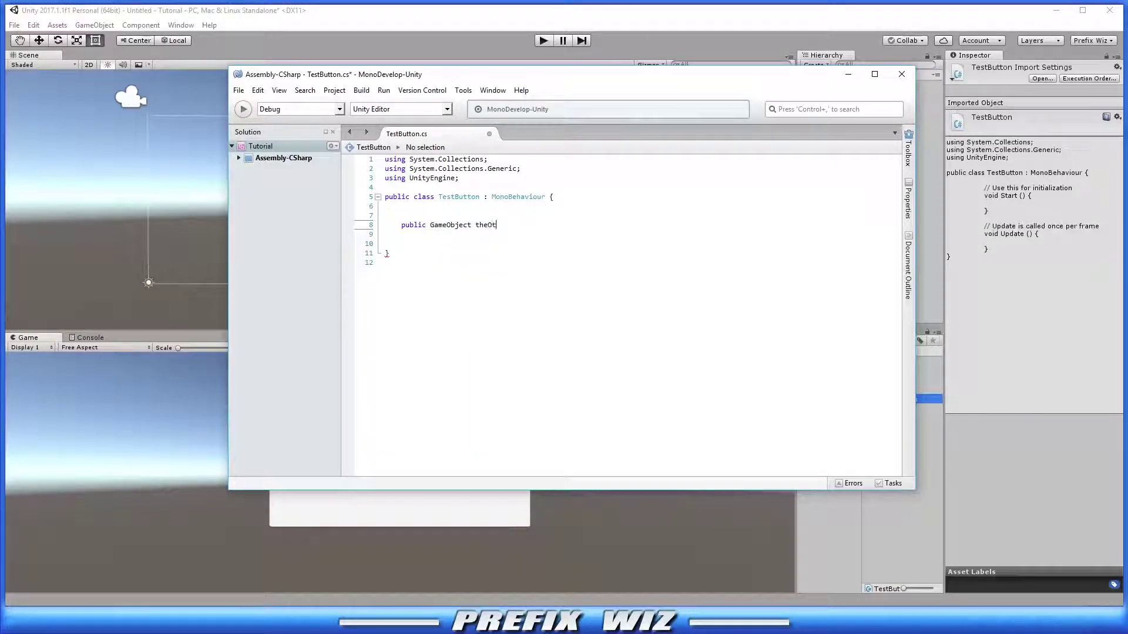
pyautogui.write('herCanvas;')
pyautogui.press('Return')
pyautogui.press('Return')
# - Add a public WhenIClickThisButton() method calling theOtherCanvas.SetActive(true), then save the script
pyautogui.write('public void ')
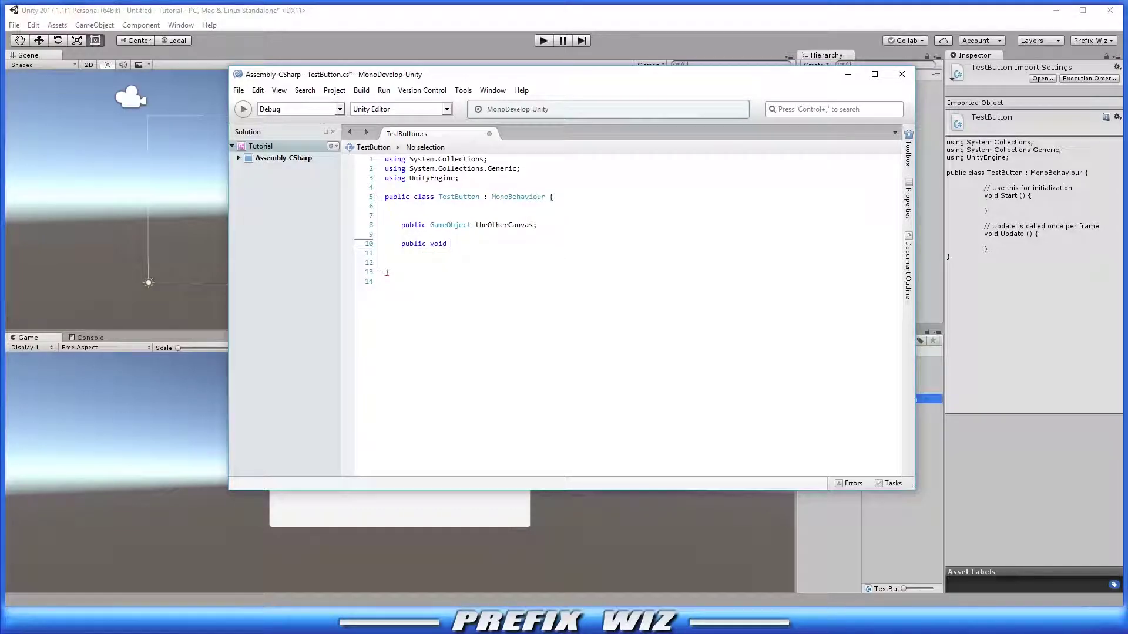
pyautogui.write('WhenIClickThisButton()')
pyautogui.press('Return')
pyautogui.write('{')
pyautogui.press('Return')
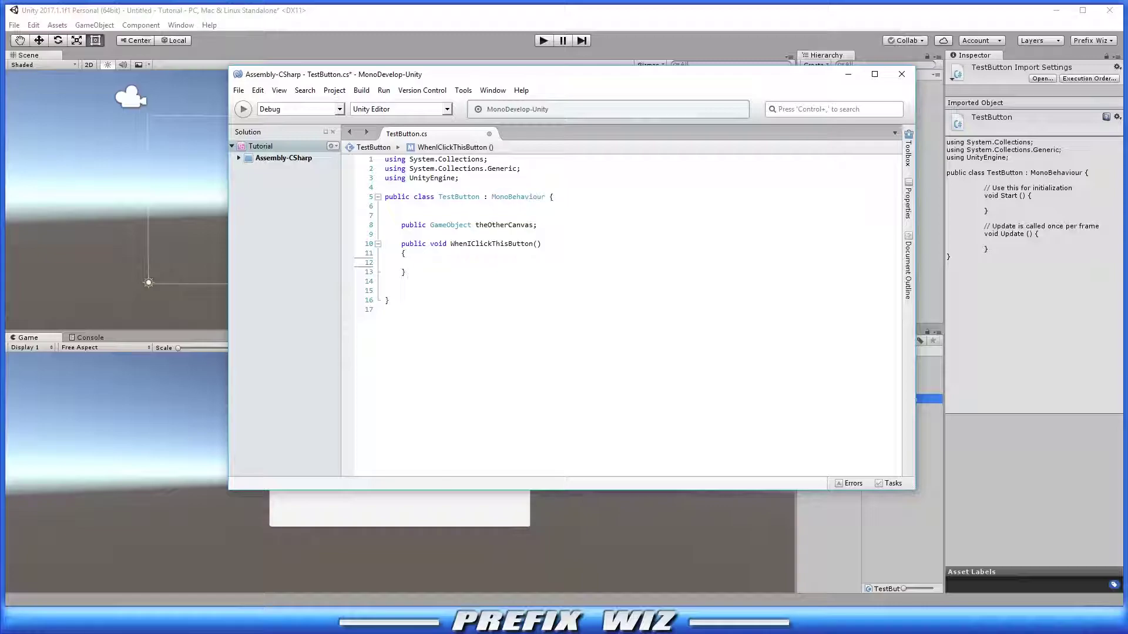
pyautogui.moveTo(418, 263); pyautogui.dragTo(526, 272)
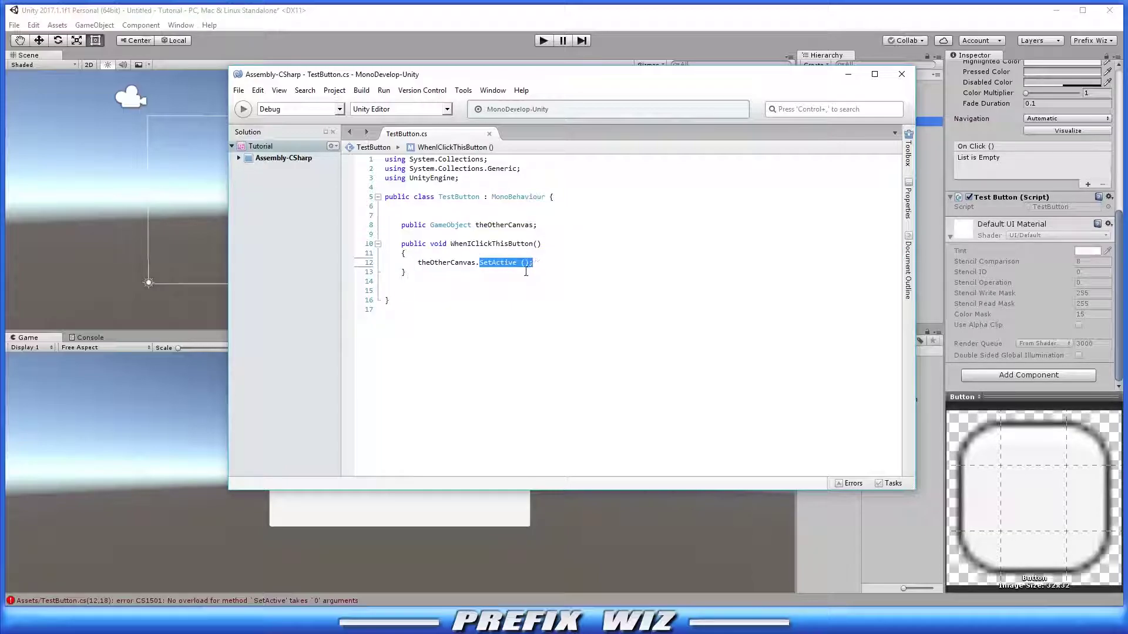
pyautogui.click(525, 263)
pyautogui.write('ture')
pyautogui.press('BackSpace')
pyautogui.press('BackSpace')
pyautogui.press('BackSpace')
pyautogui.press('BackSpace')
pyautogui.write('true')
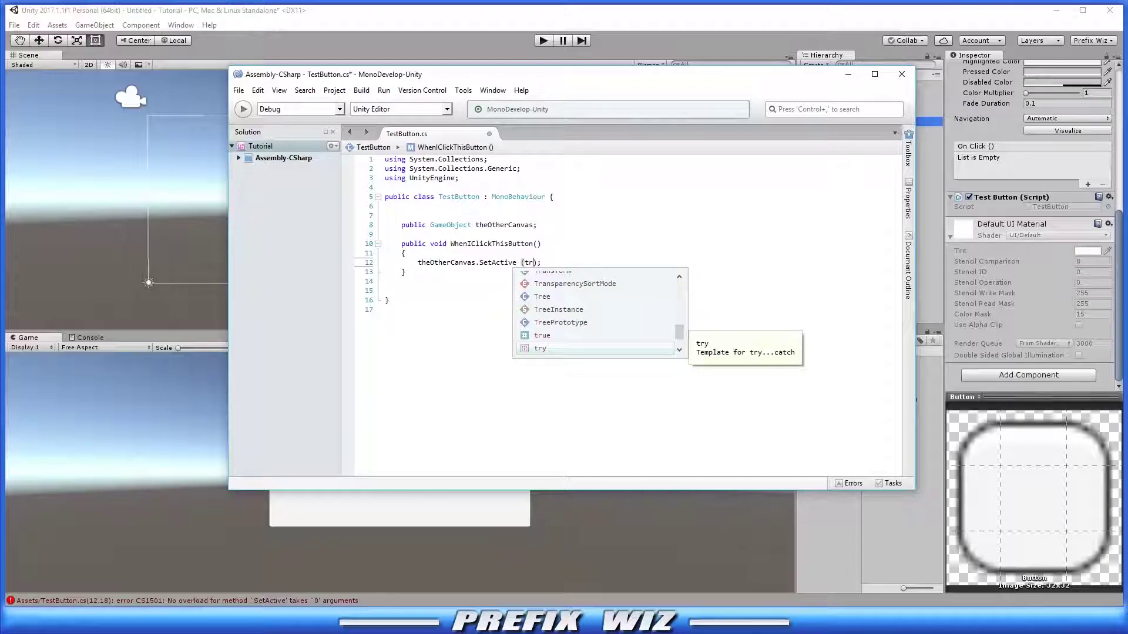
pyautogui.hotkey('ctrl', 's')
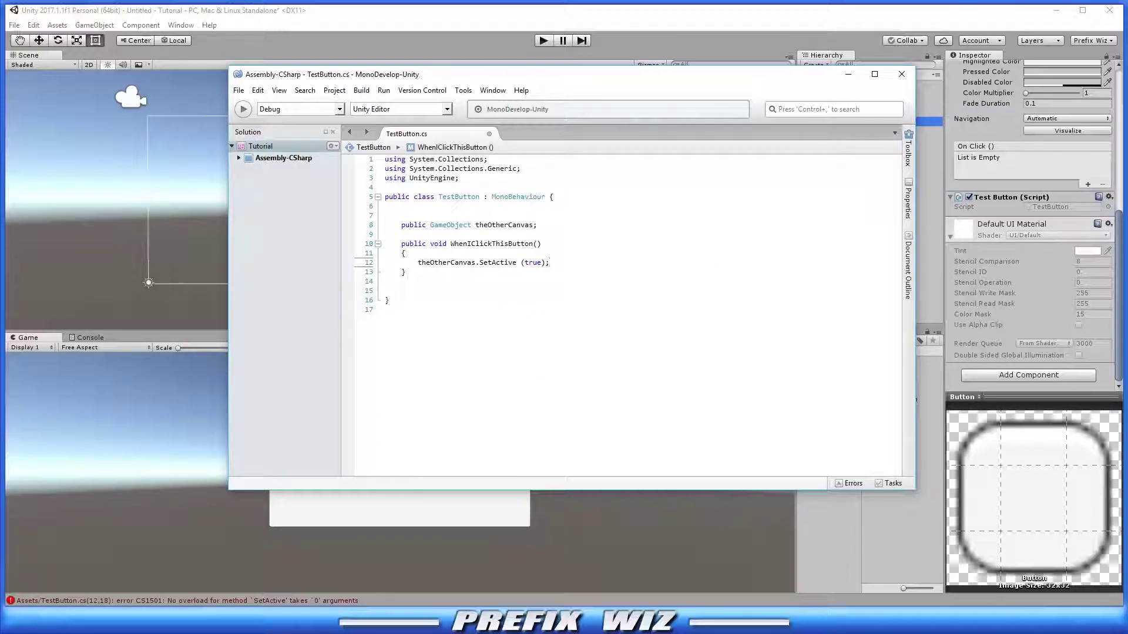
# - Back in Unity, toggle Canvas (1) on and off to preview its coloured buttons
pyautogui.click(828, 556)
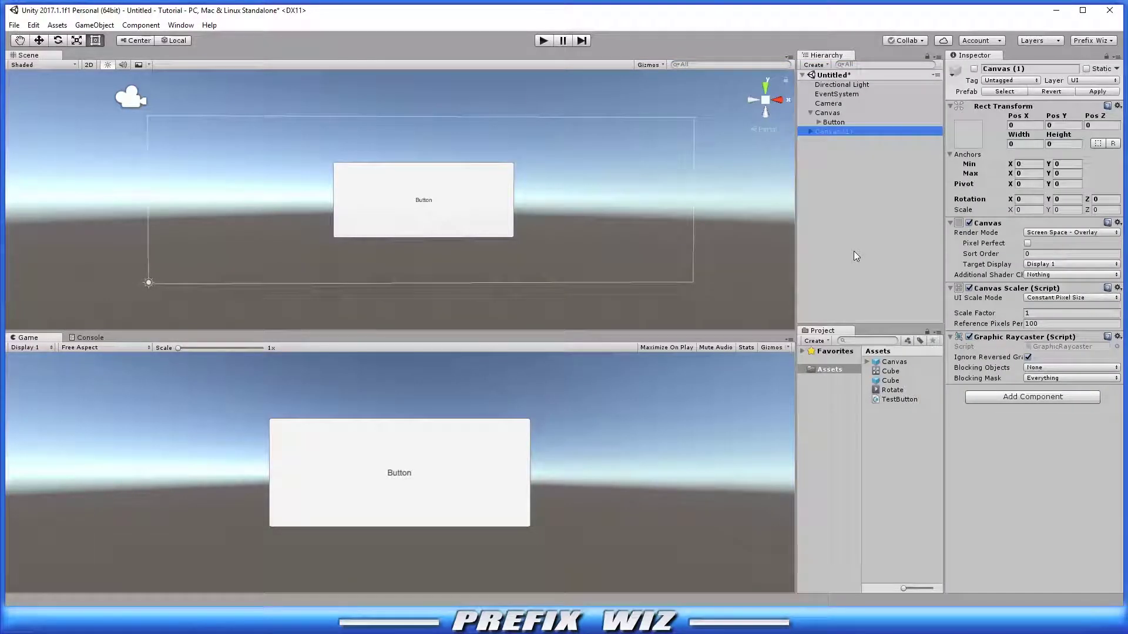
pyautogui.click(827, 120)
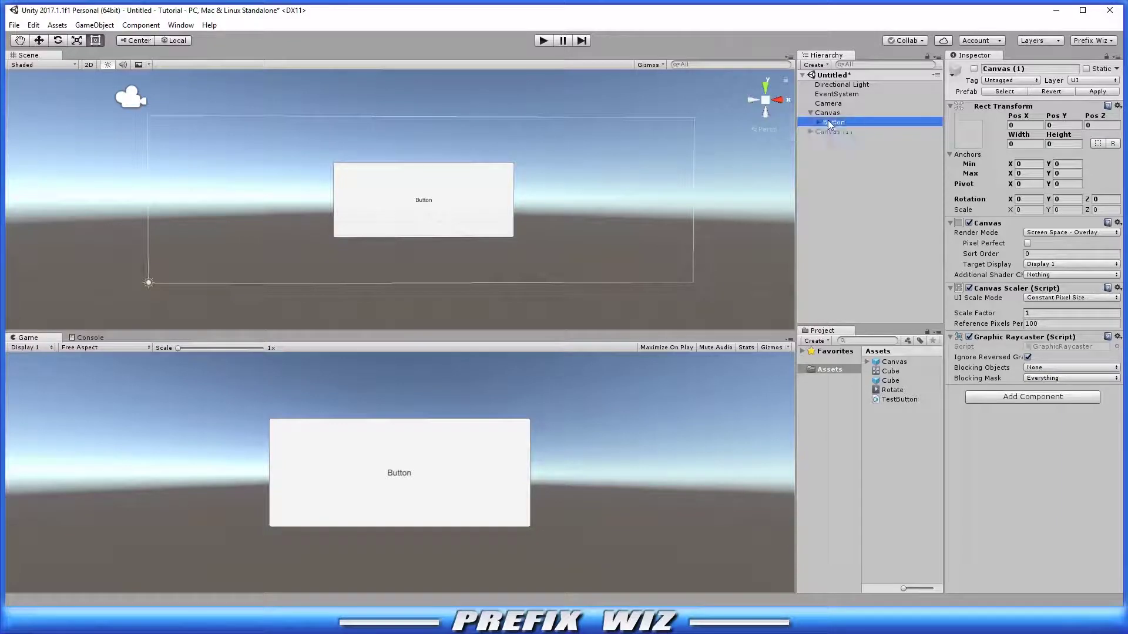
pyautogui.click(836, 132)
pyautogui.click(974, 69)
pyautogui.click(974, 68)
pyautogui.click(974, 68)
pyautogui.click(974, 69)
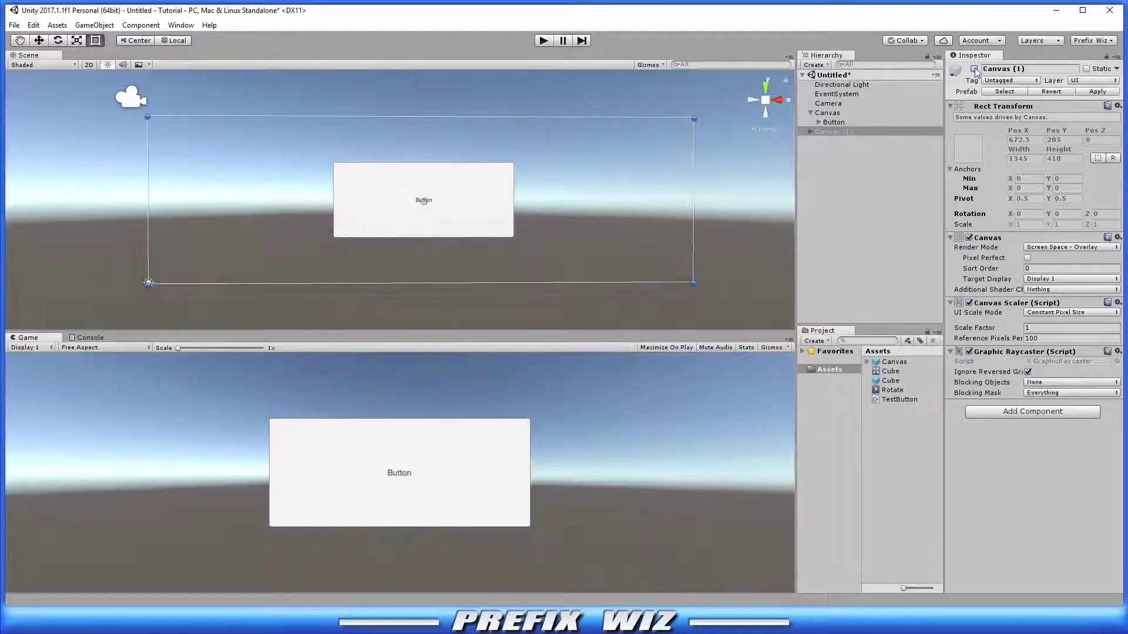
# - Drag Canvas (1) into the Button's The Other Canvas field in Test Button (Script)
pyautogui.click(881, 123)
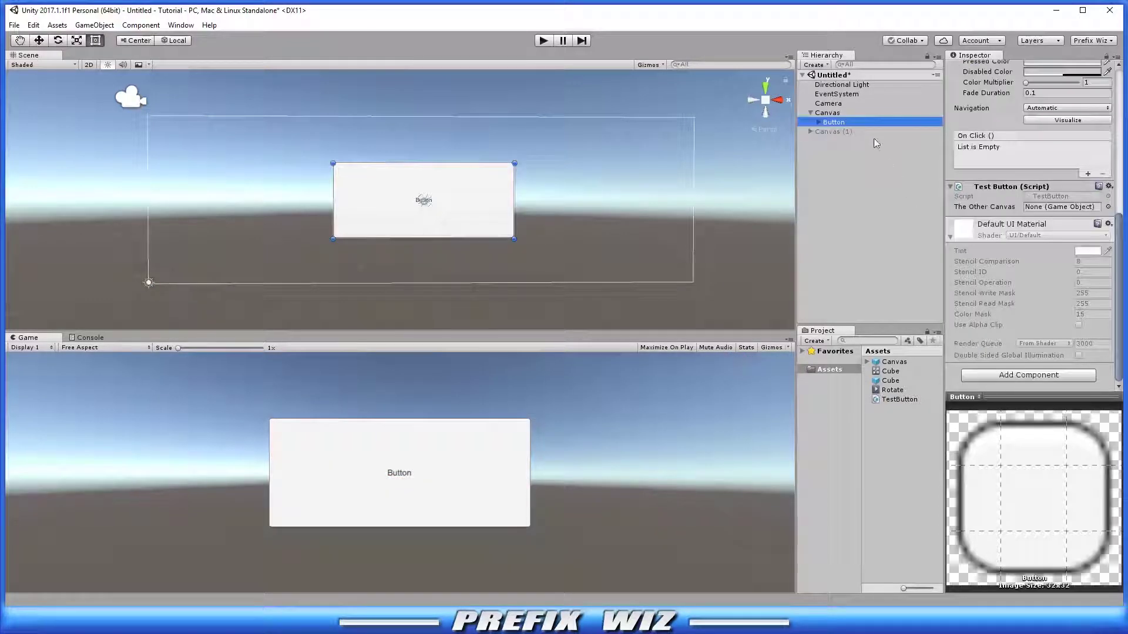
pyautogui.click(830, 132)
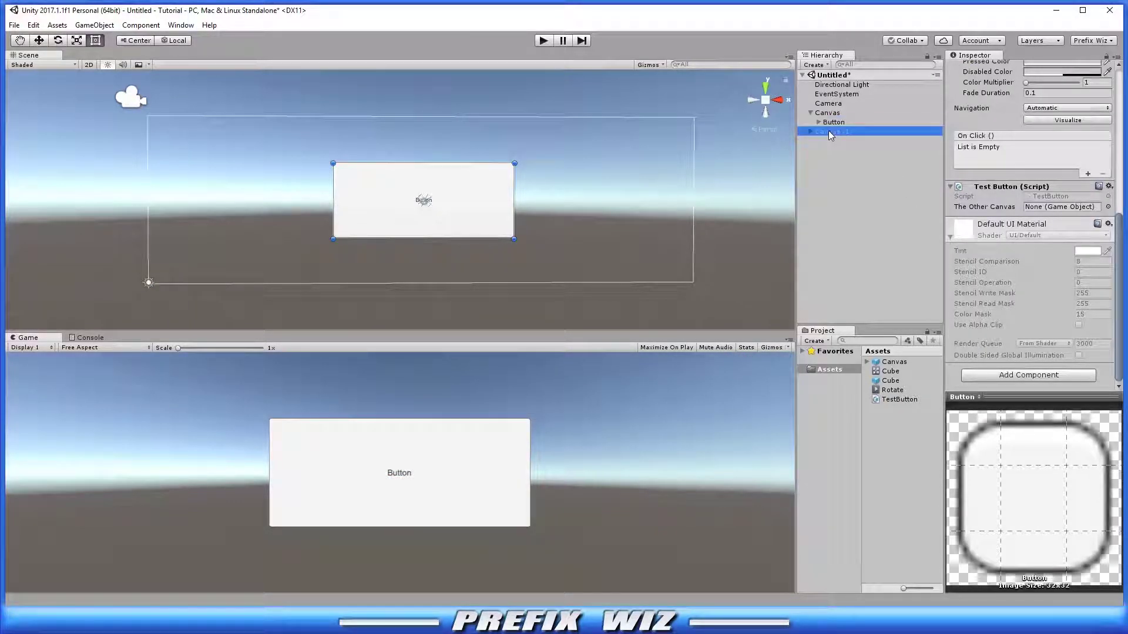
pyautogui.moveTo(829, 132); pyautogui.dragTo(1056, 206)
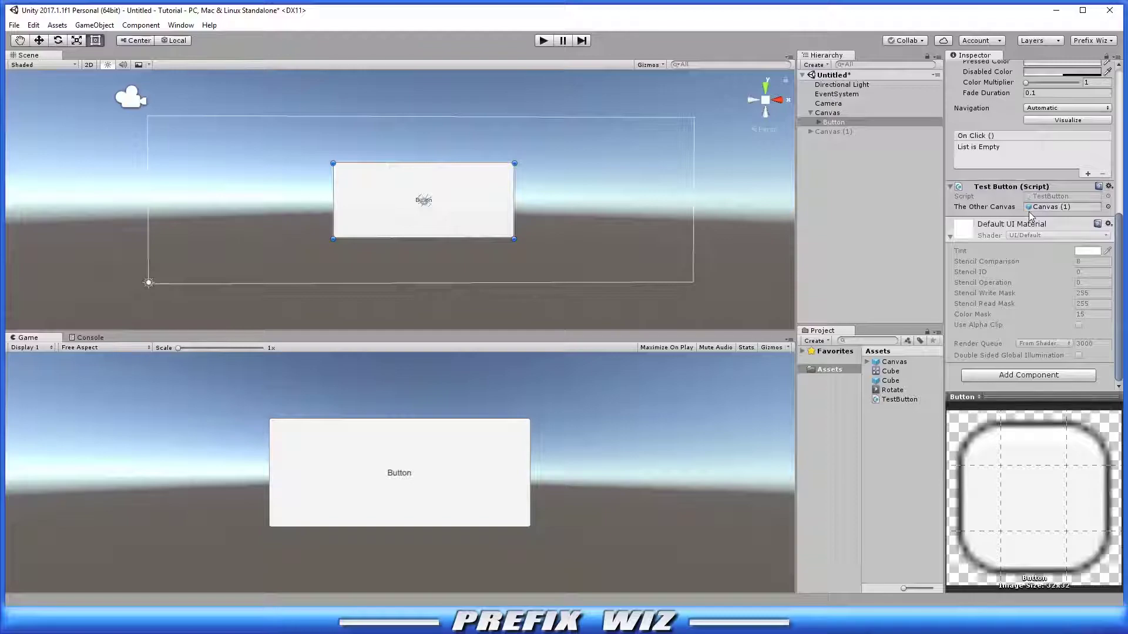
# - Add an On Click entry targeting Button that calls TestButton.WhenIClickThisButton()
pyautogui.click(1087, 174)
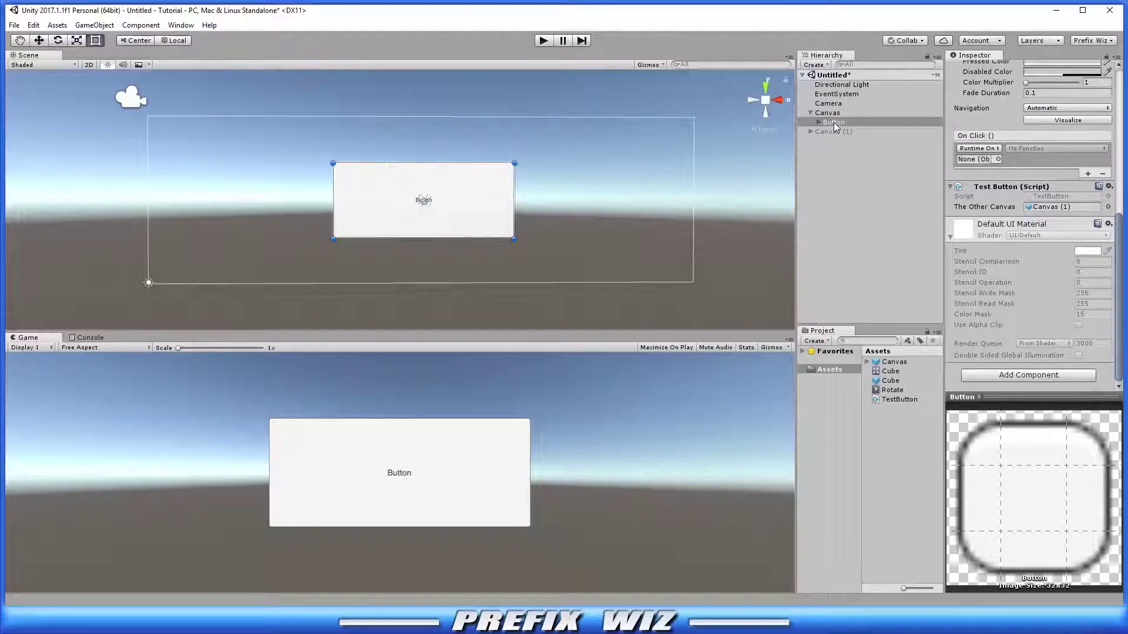
pyautogui.moveTo(833, 123); pyautogui.dragTo(975, 159)
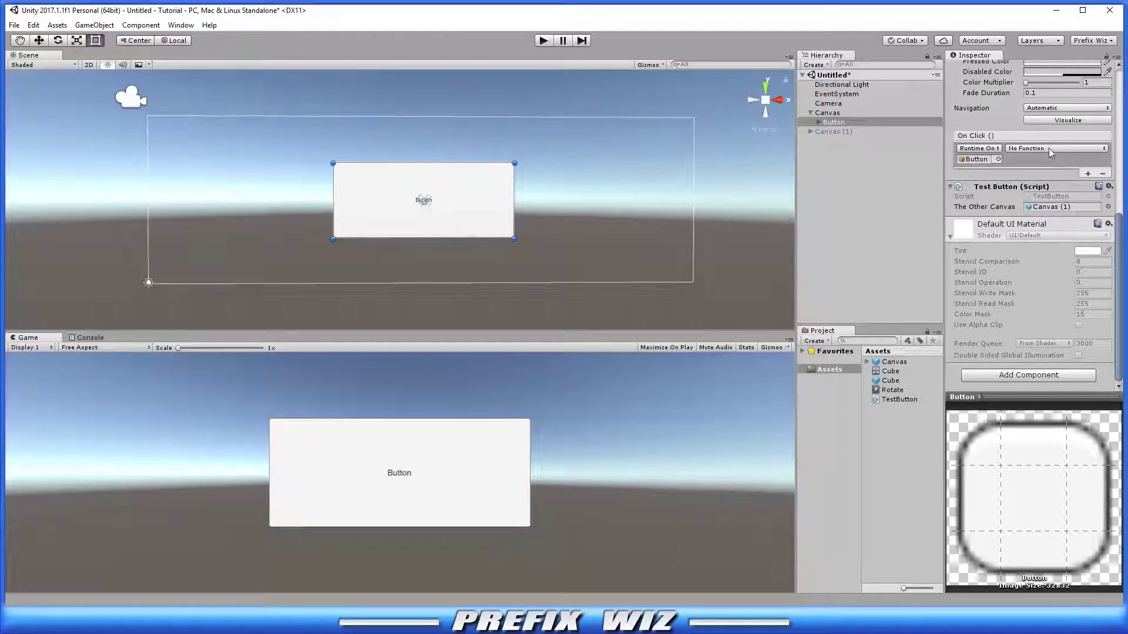
pyautogui.click(1048, 148)
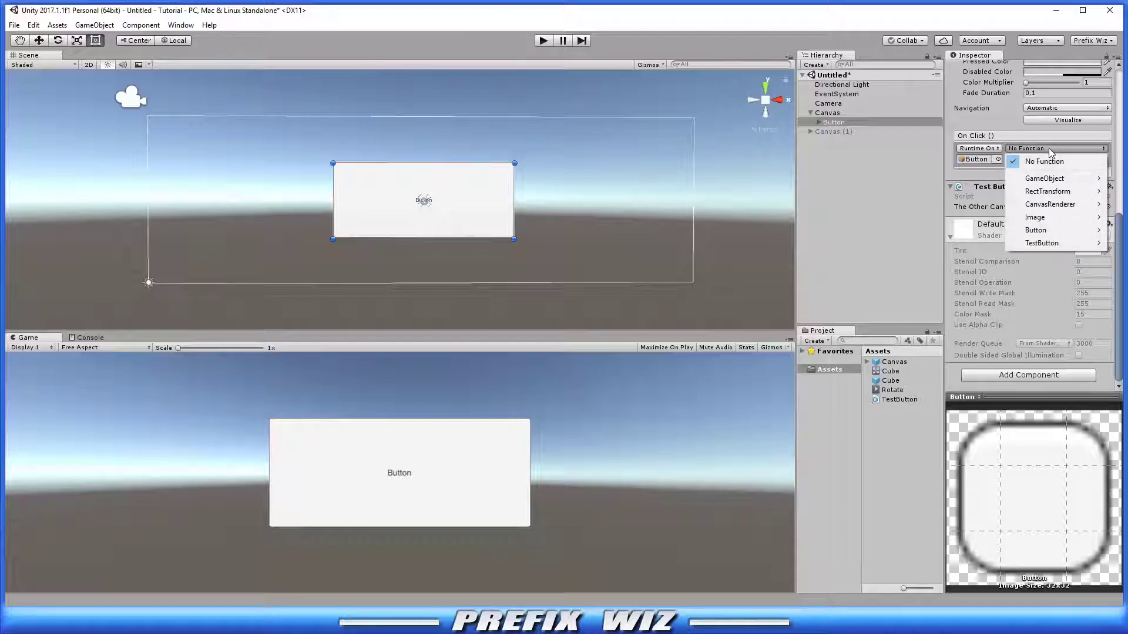
pyautogui.moveTo(1059, 241)
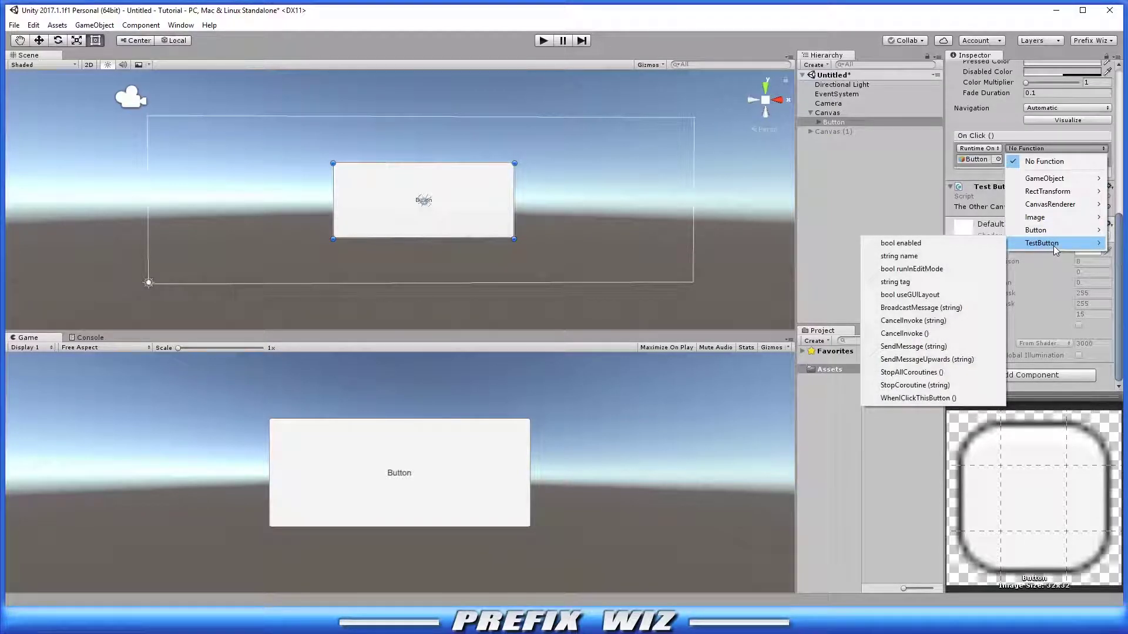
pyautogui.click(927, 397)
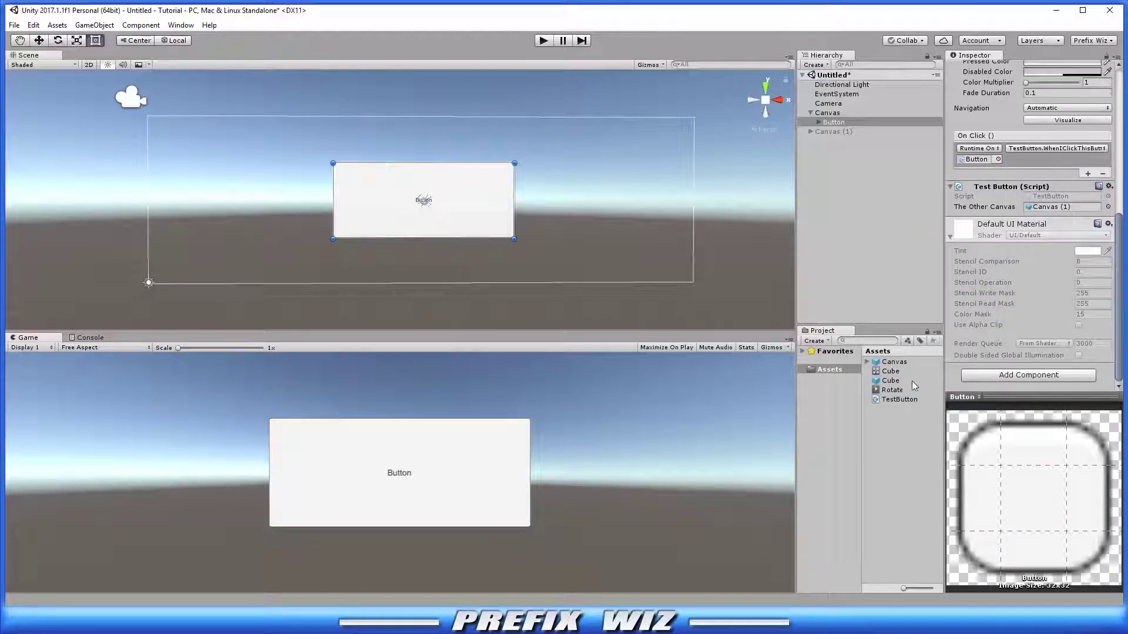
pyautogui.click(543, 40)
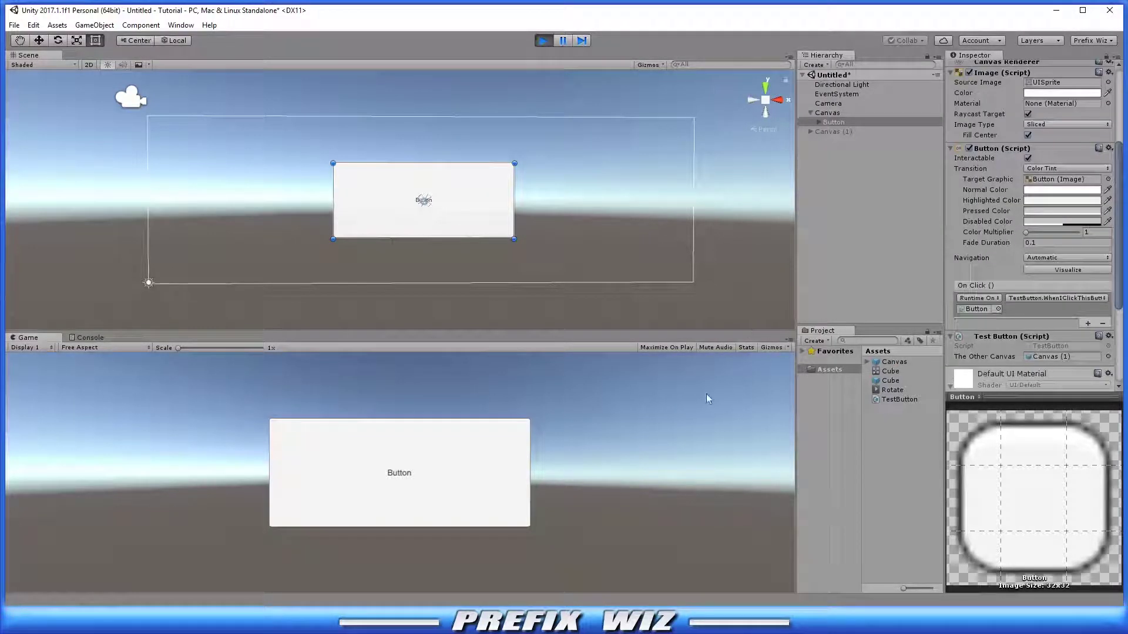
pyautogui.click(474, 455)
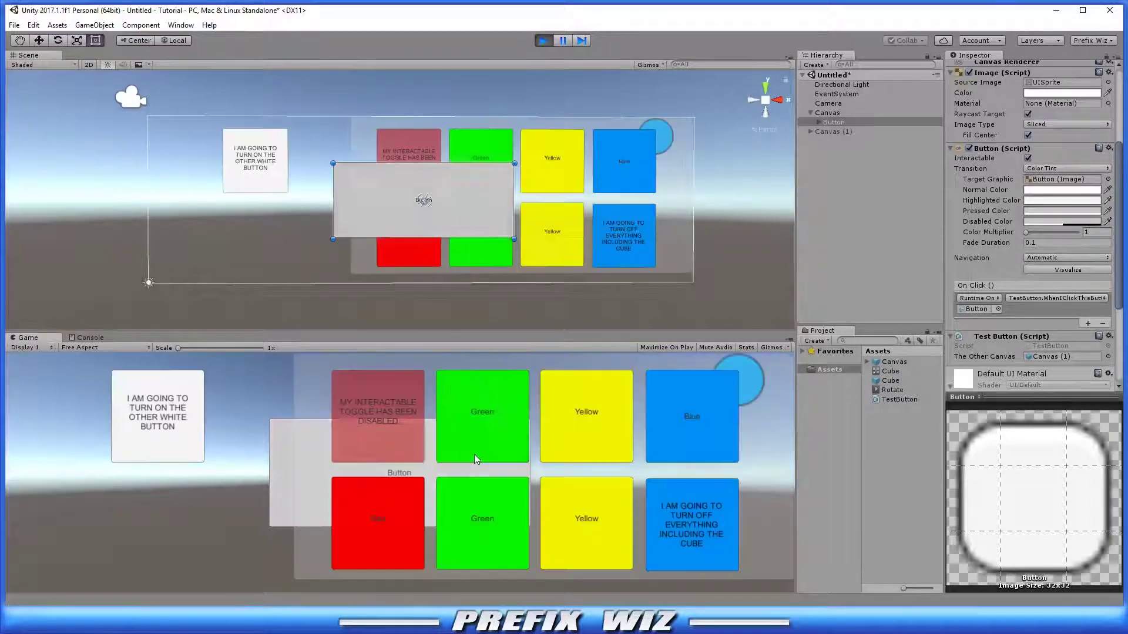
pyautogui.hotkey('ctrl', 'p')
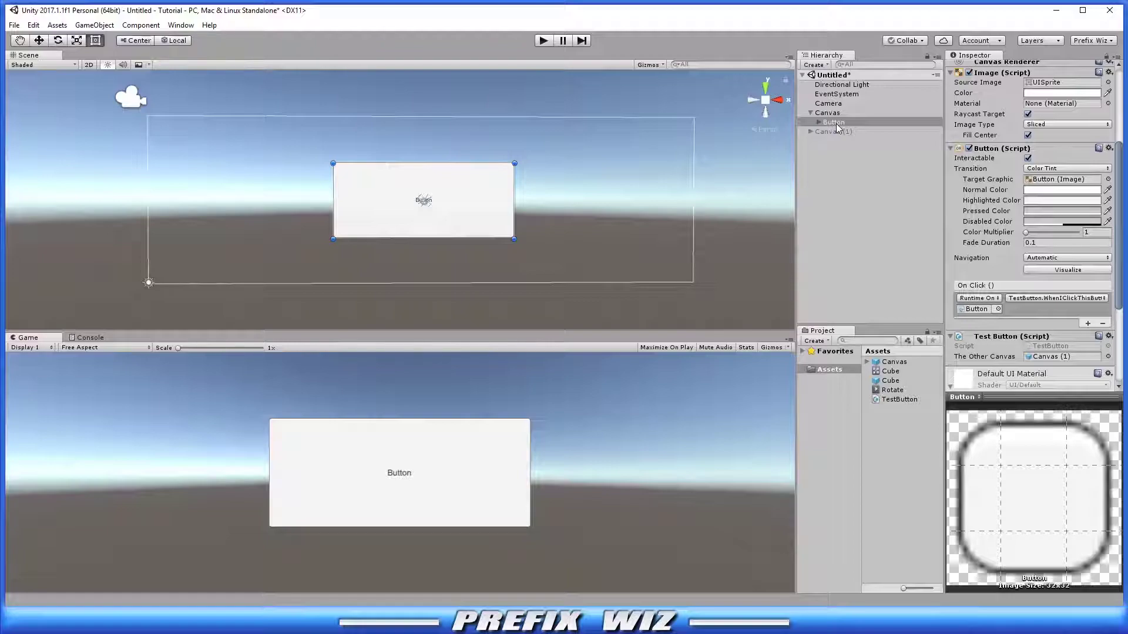
# - Select Button and untick Interactable in its Button (Script) component
pyautogui.click(836, 123)
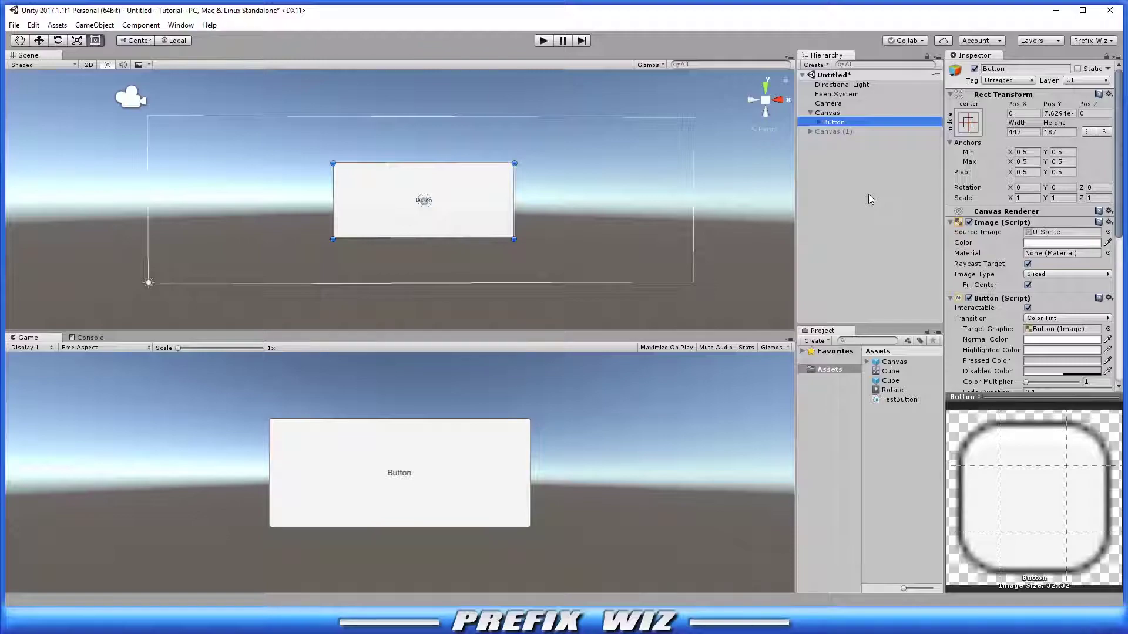
pyautogui.scroll(-5, 1121, 188)
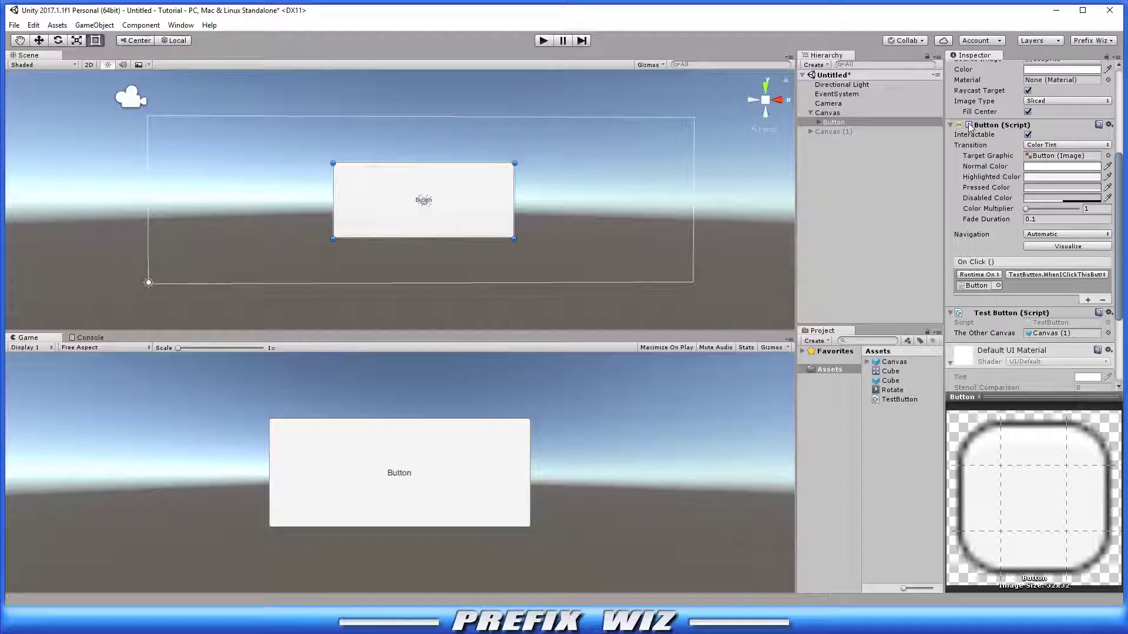
pyautogui.click(979, 145)
pyautogui.click(1027, 135)
# - Enter Play mode, re-tick Interactable, and try Transition None before undoing to Color Tint
pyautogui.click(544, 41)
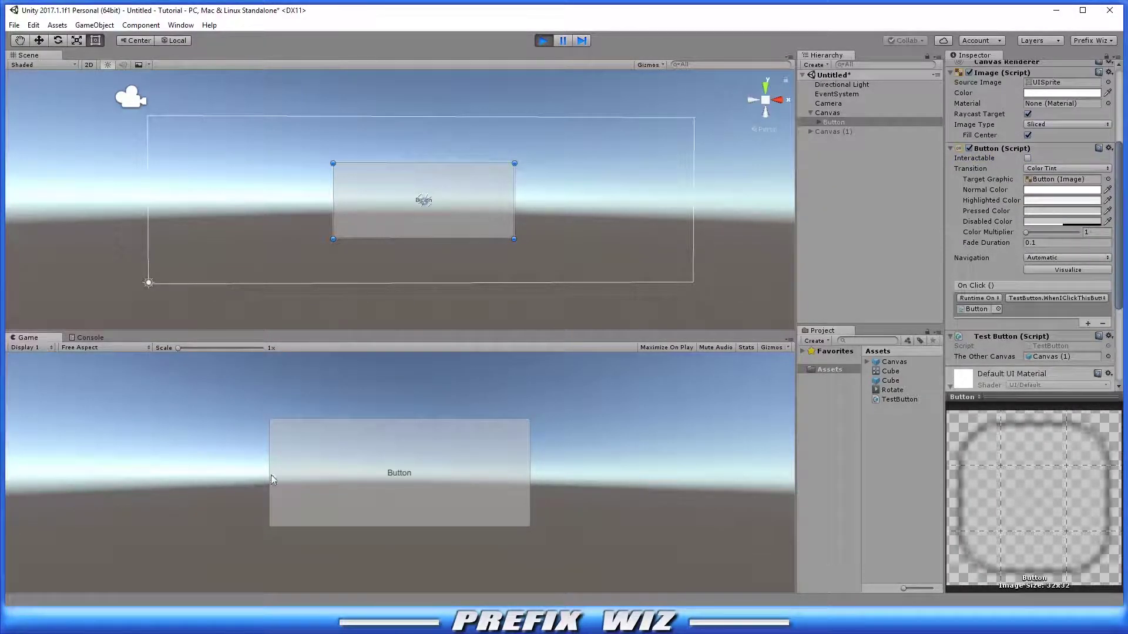
pyautogui.click(1028, 158)
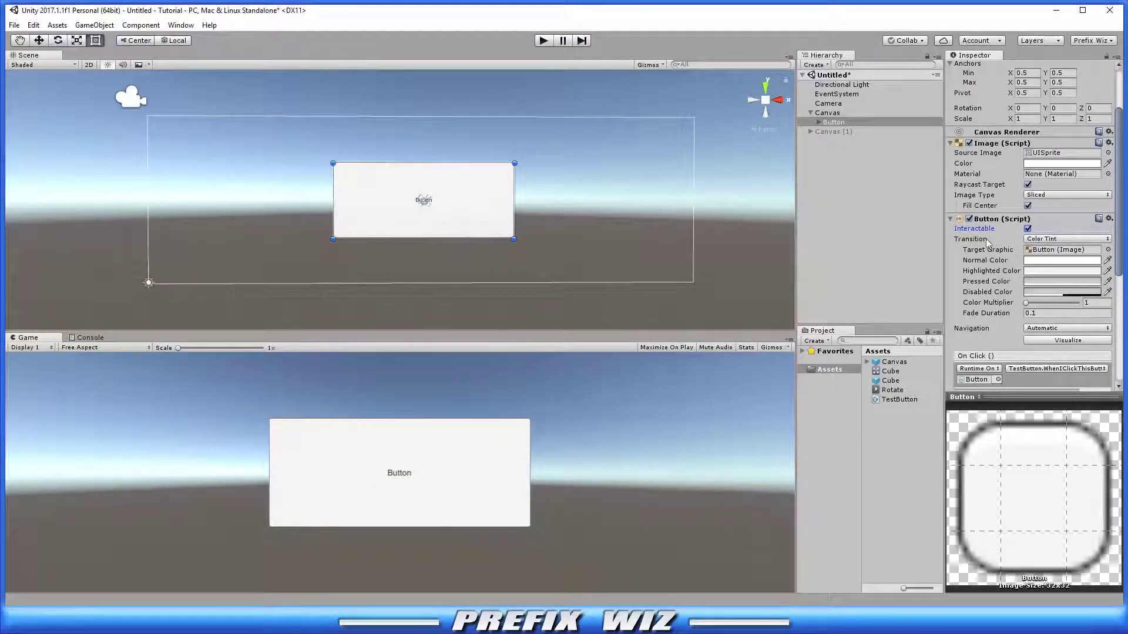
pyautogui.click(1044, 239)
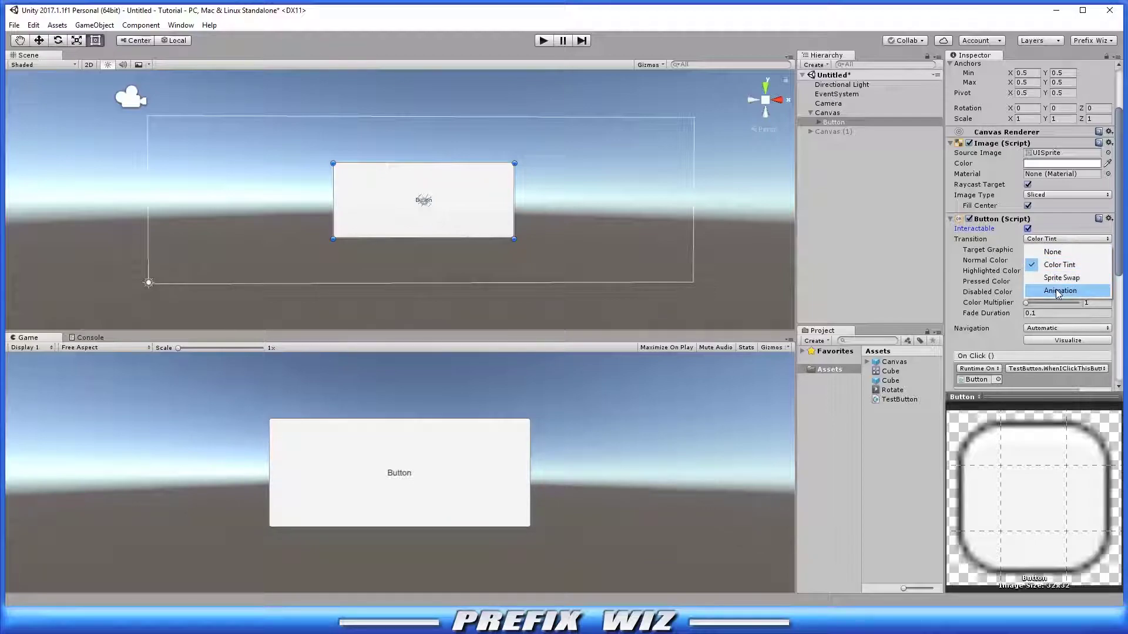
pyautogui.click(1054, 252)
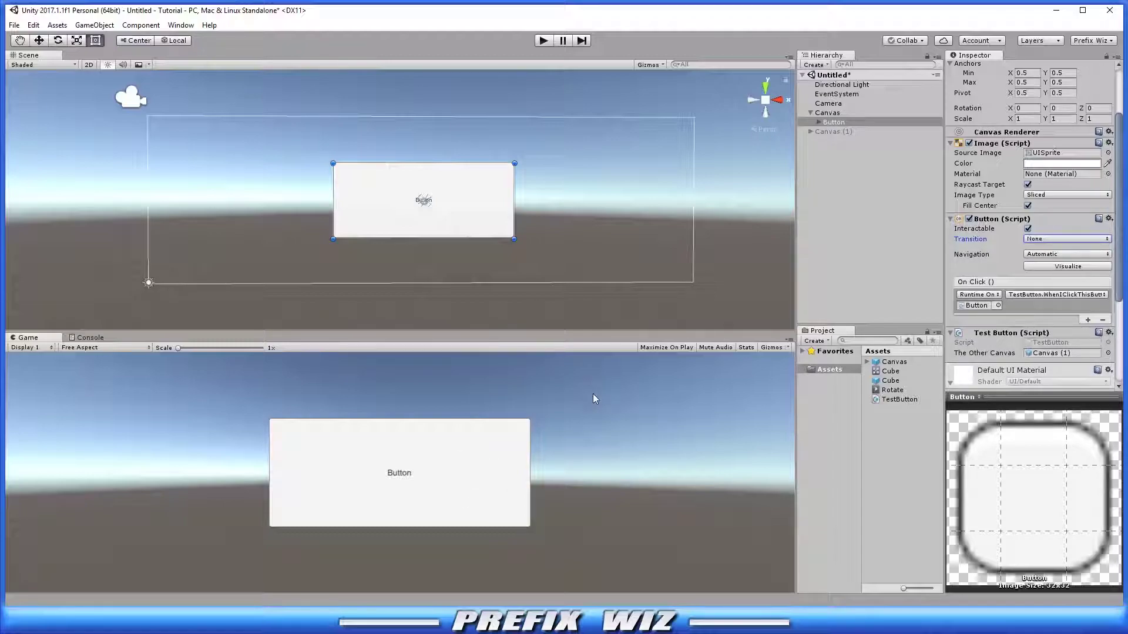
pyautogui.hotkey('ctrl', 'z')
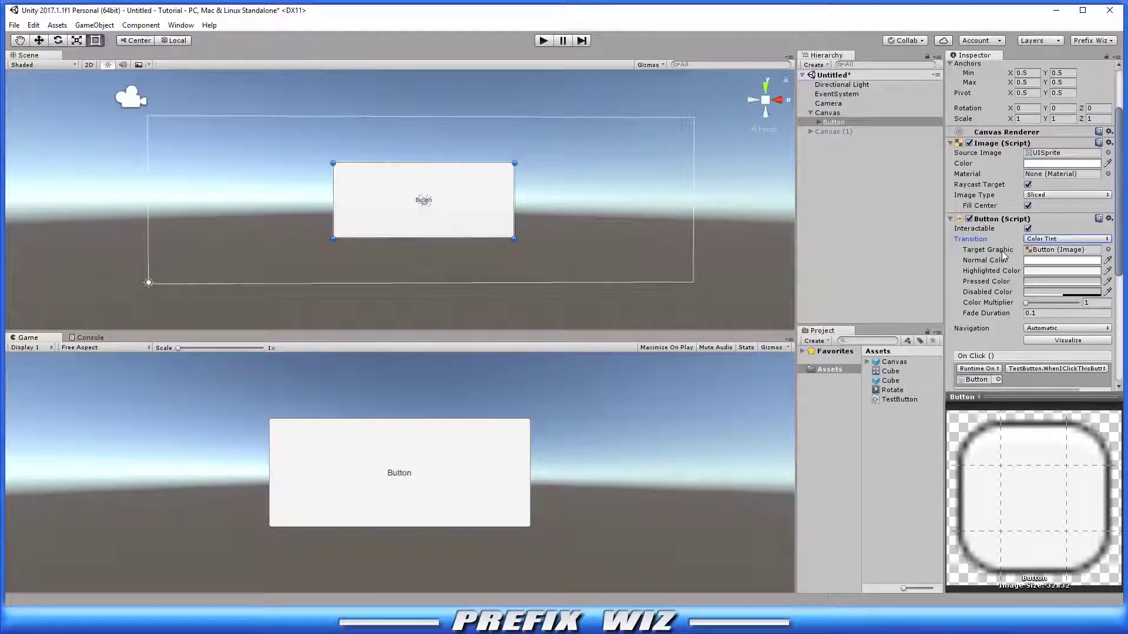
# - Check the Target Graphic and try the Normal Color picker, leaving it white
pyautogui.scroll(3, 999, 264)
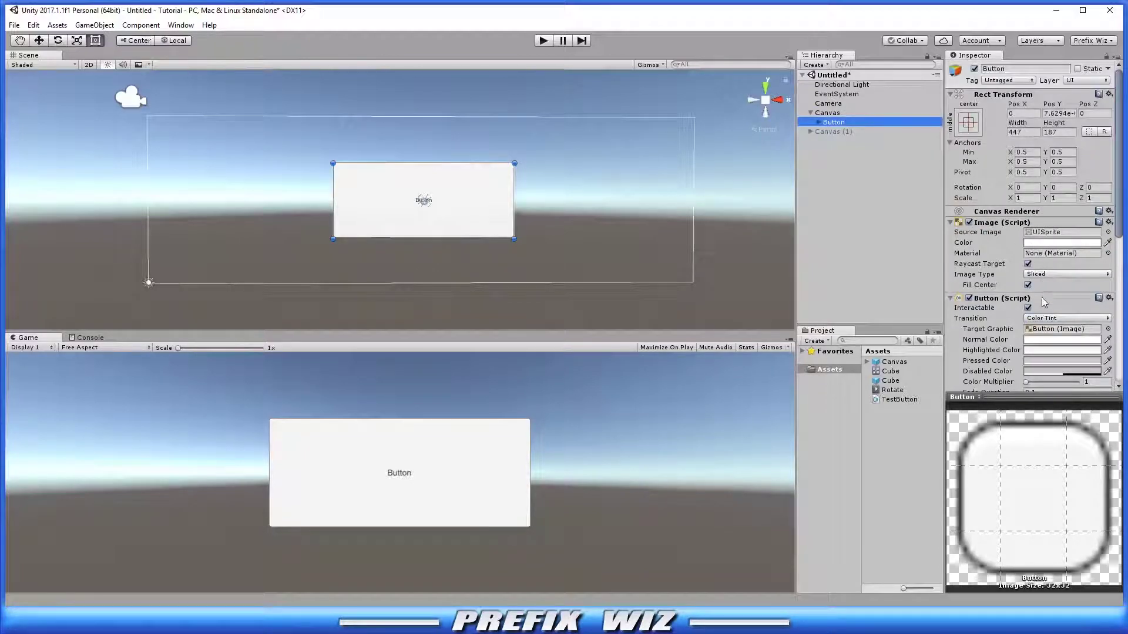
pyautogui.click(1049, 331)
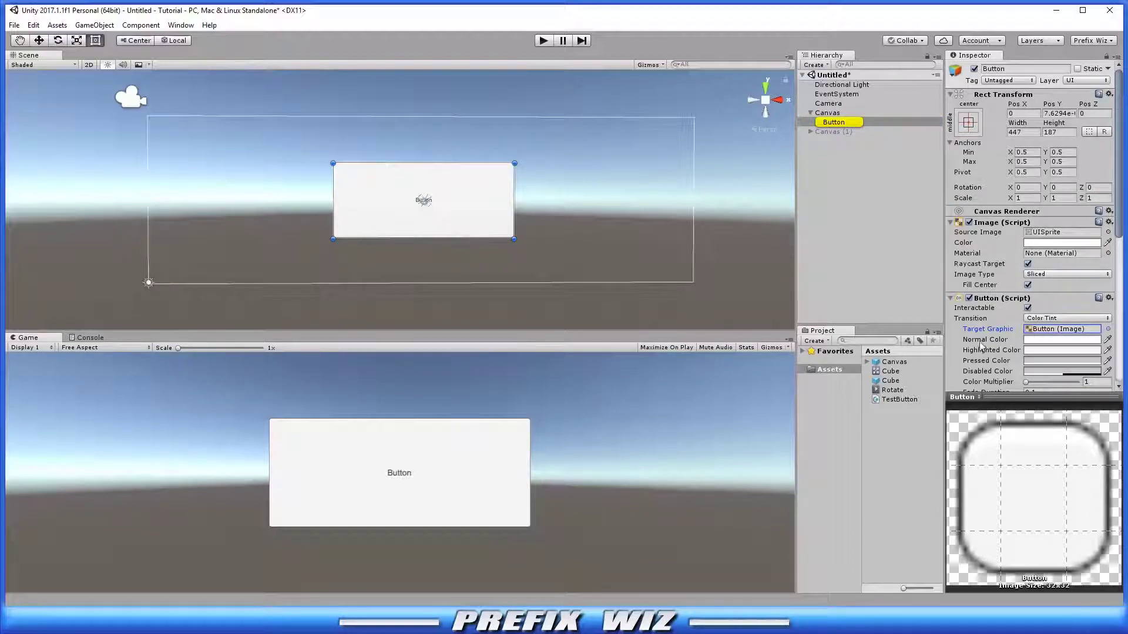
pyautogui.click(1045, 341)
pyautogui.click(1049, 344)
pyautogui.moveTo(1006, 323); pyautogui.dragTo(954, 314)
# - Set Highlighted Color to magenta (D100FFFF) and enter Play mode to test the hover
pyautogui.click(1040, 352)
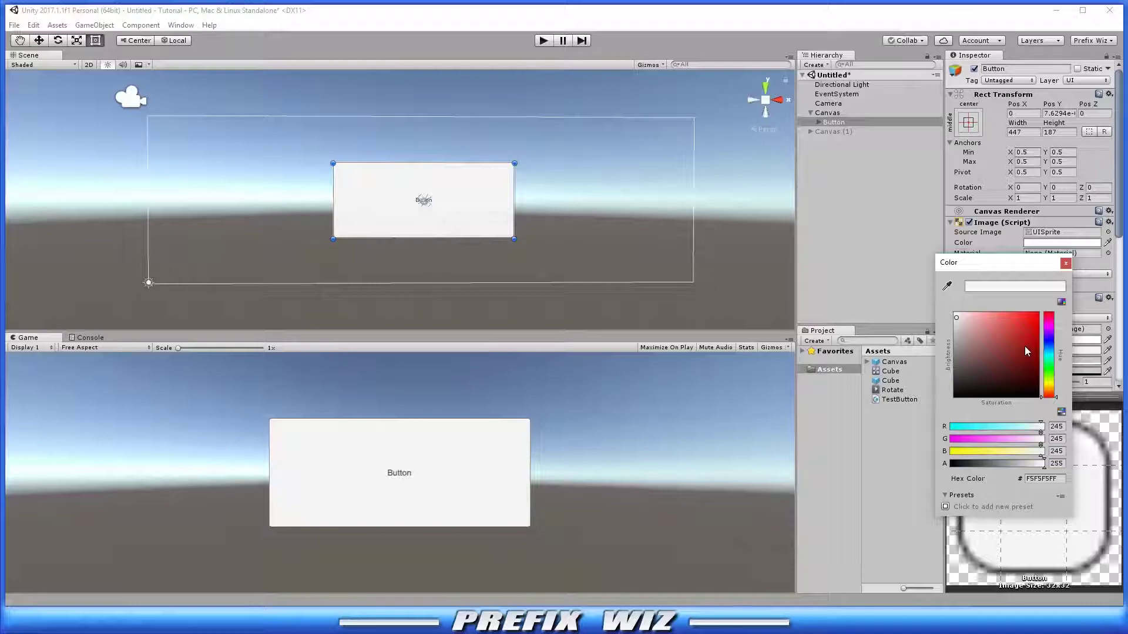
pyautogui.click(1044, 331)
pyautogui.click(1038, 313)
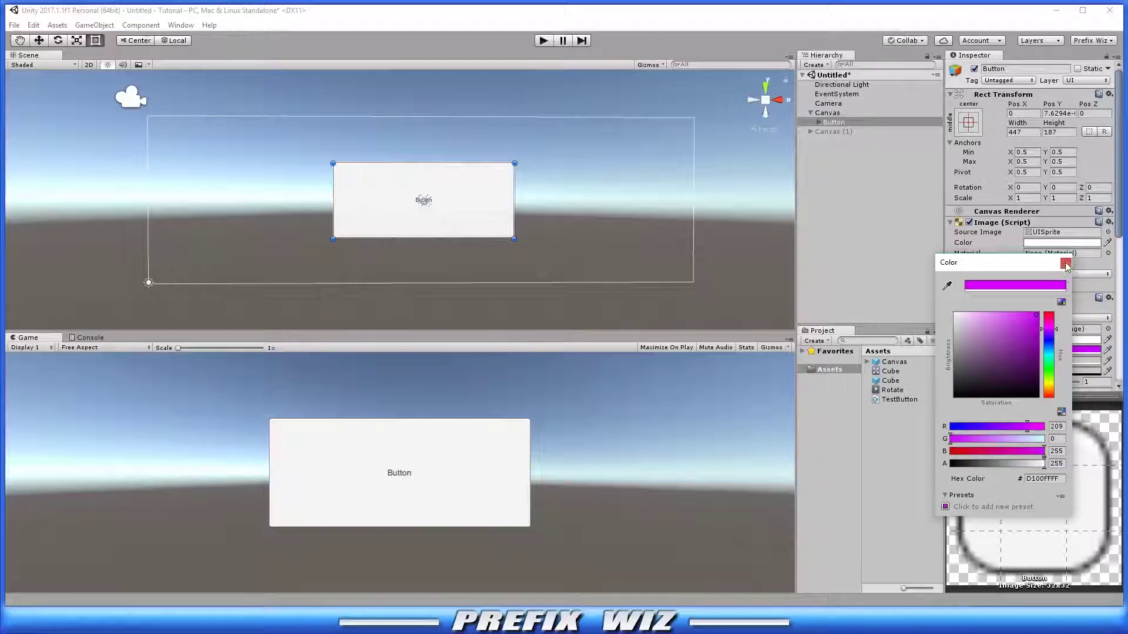
pyautogui.click(1066, 263)
pyautogui.click(542, 40)
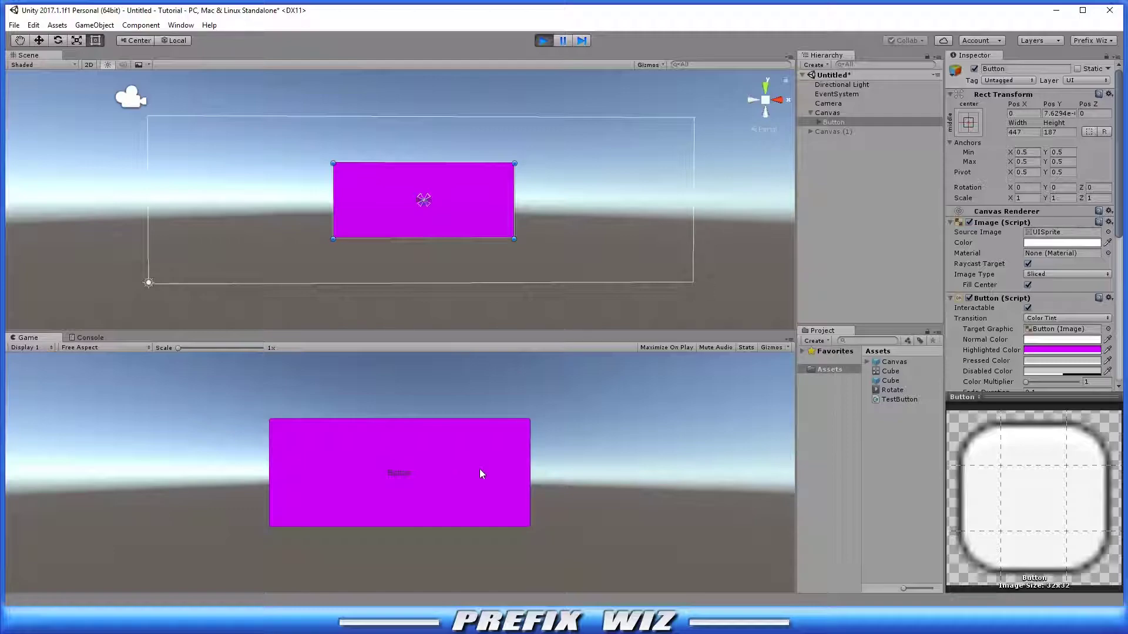
# - Stop Play mode and set the Button's Pressed Color to green (4AA924FF)
pyautogui.hotkey('ctrl', 'p')
pyautogui.click(1062, 361)
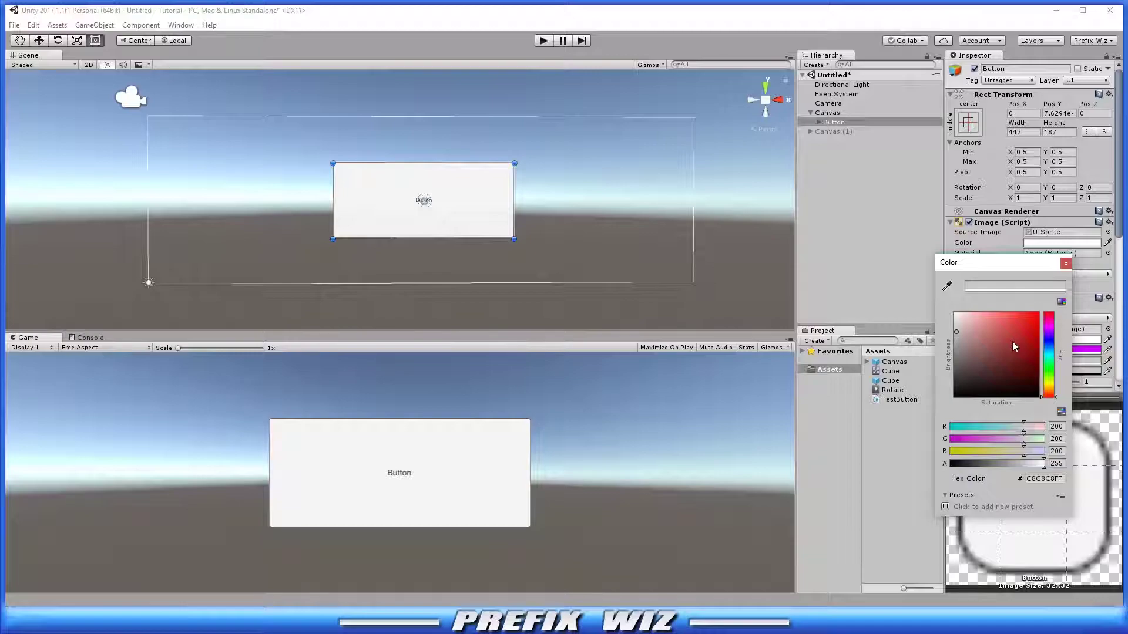
pyautogui.moveTo(956, 330)
pyautogui.mouseDown()
pyautogui.moveTo(986, 311)
pyautogui.moveTo(957, 315)
pyautogui.mouseUp()
pyautogui.click(1053, 380)
pyautogui.click(1024, 335)
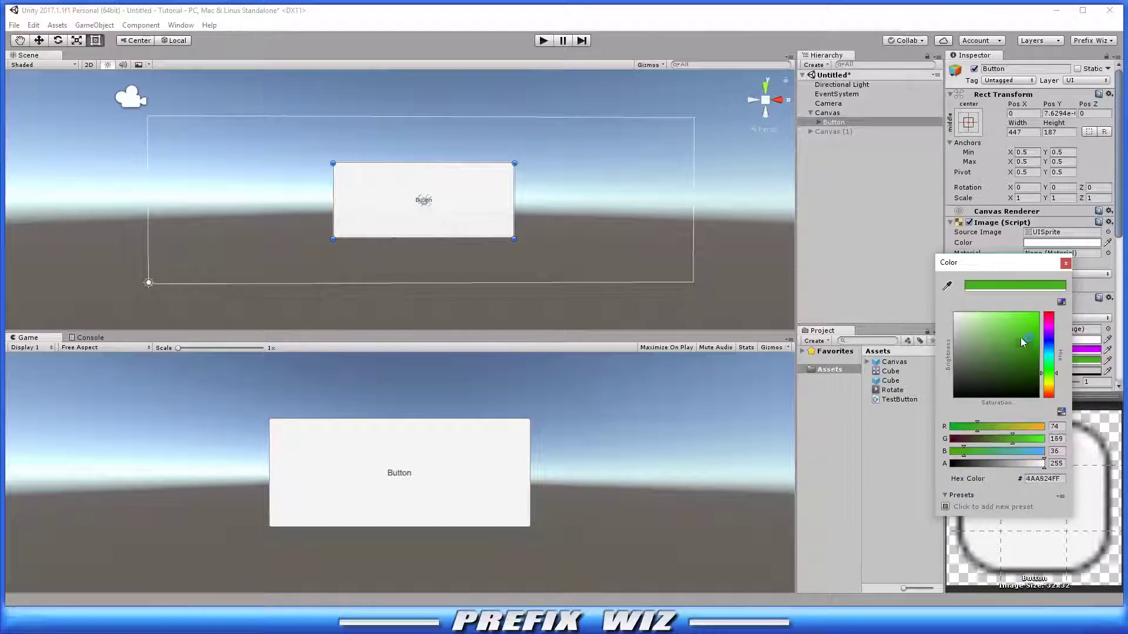
# - Test in Play mode that clicking the button turns it green and reveals Canvas (1), then stop
pyautogui.click(543, 40)
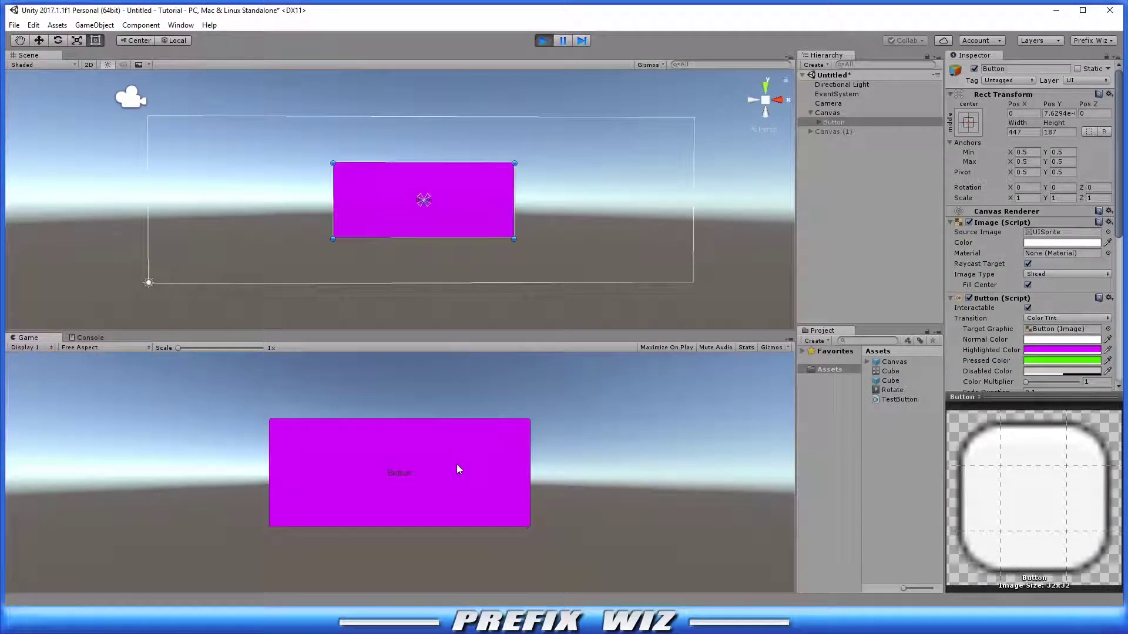
pyautogui.click(456, 464)
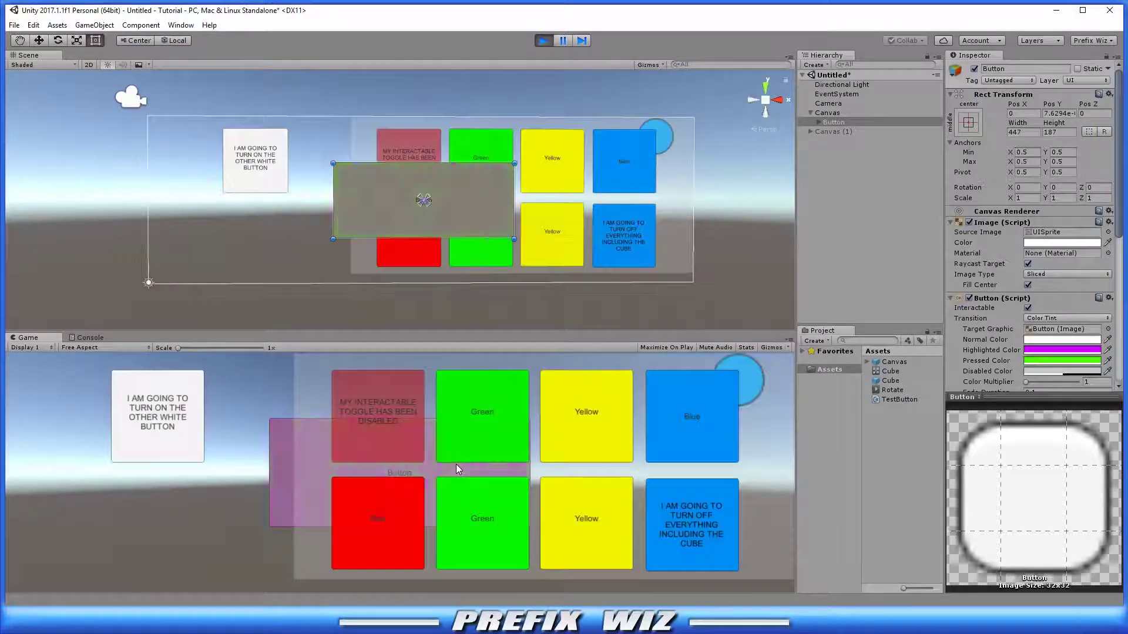
pyautogui.hotkey('ctrl', 'p')
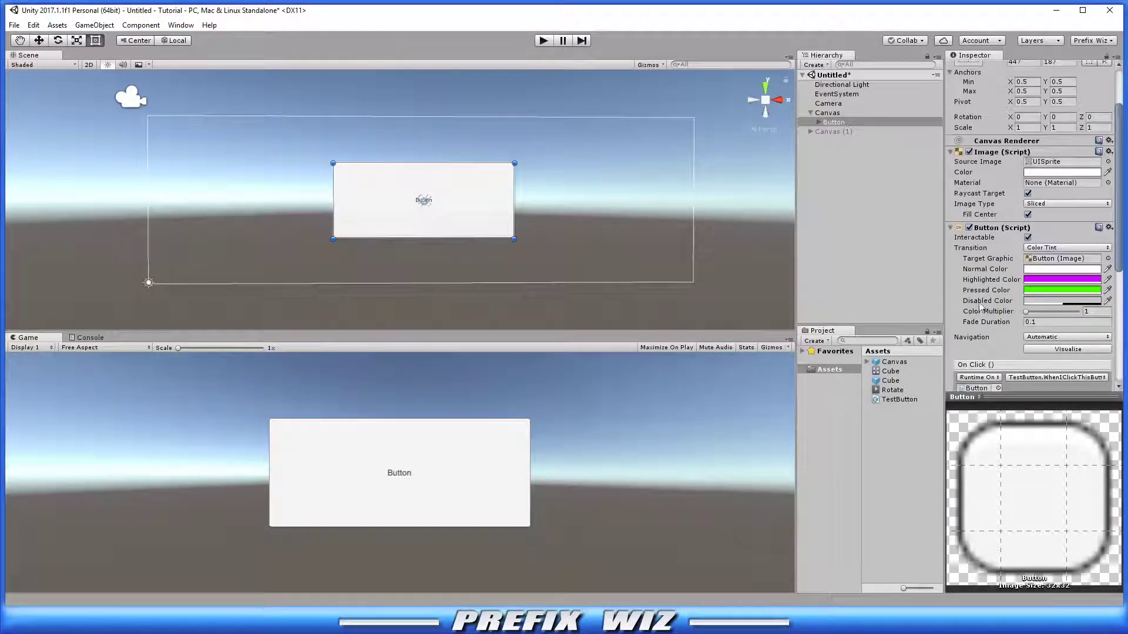
# - Preview the disabled tint by turning Interactable off, then undo to re-enable it
pyautogui.click(1046, 301)
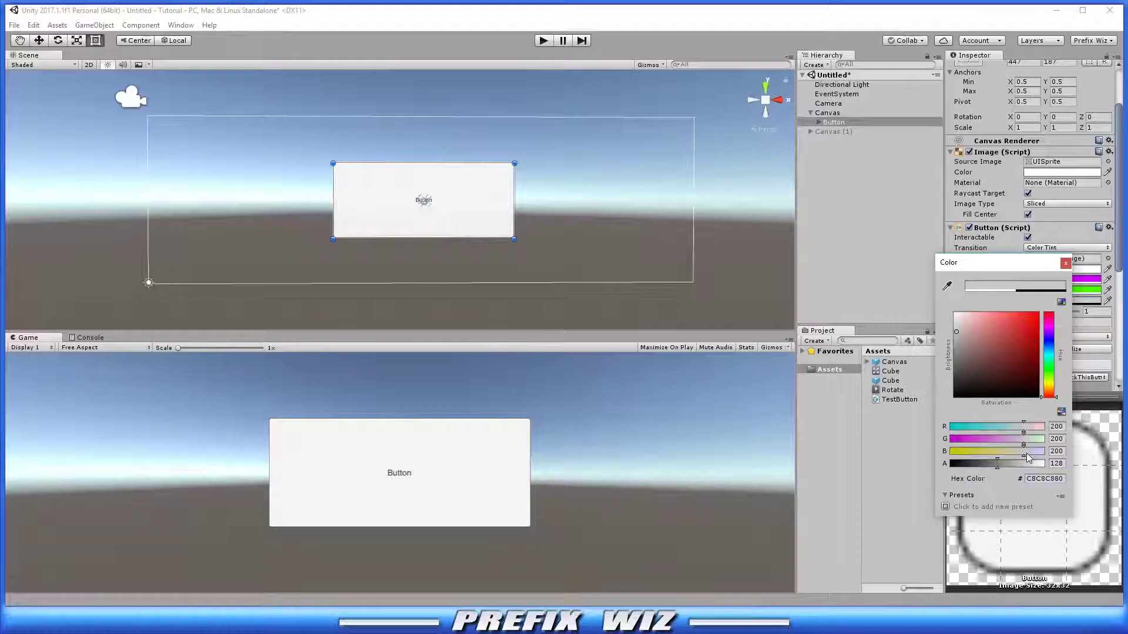
pyautogui.click(1065, 263)
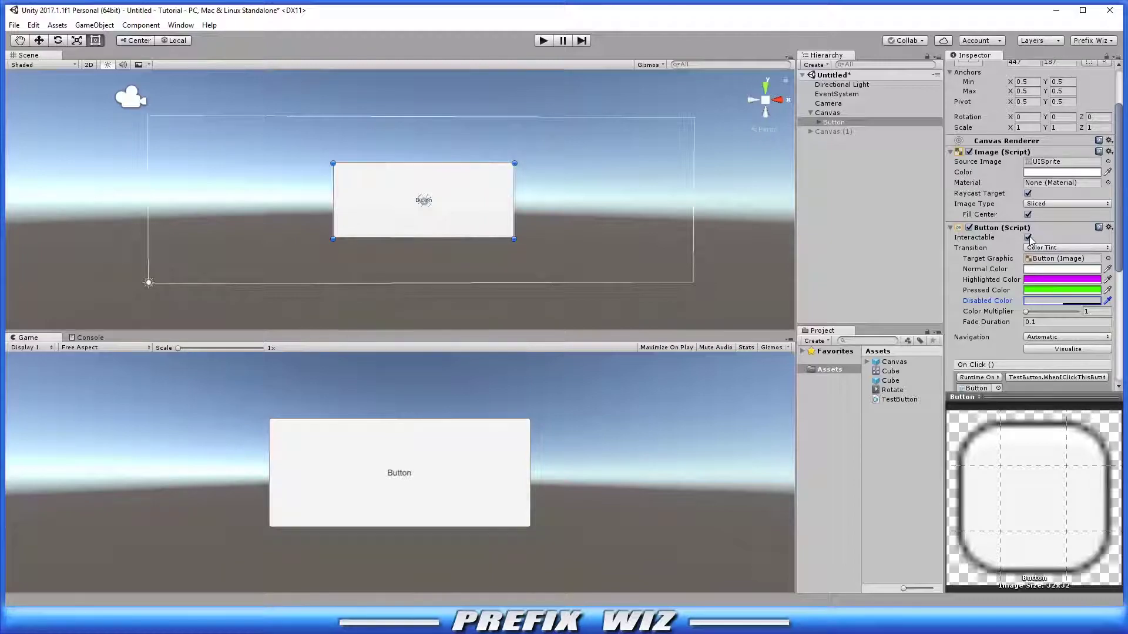
pyautogui.click(1028, 238)
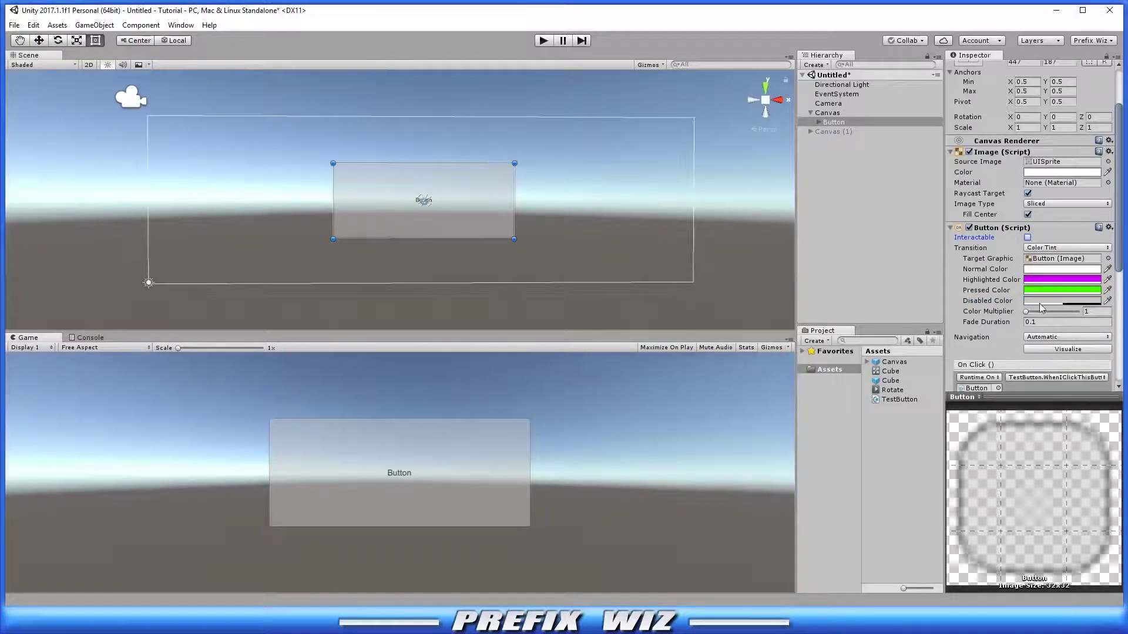
pyautogui.hotkey('ctrl', 'z')
# - Set the Disabled Color to red FF0000 and raise its alpha to full
pyautogui.click(1056, 300)
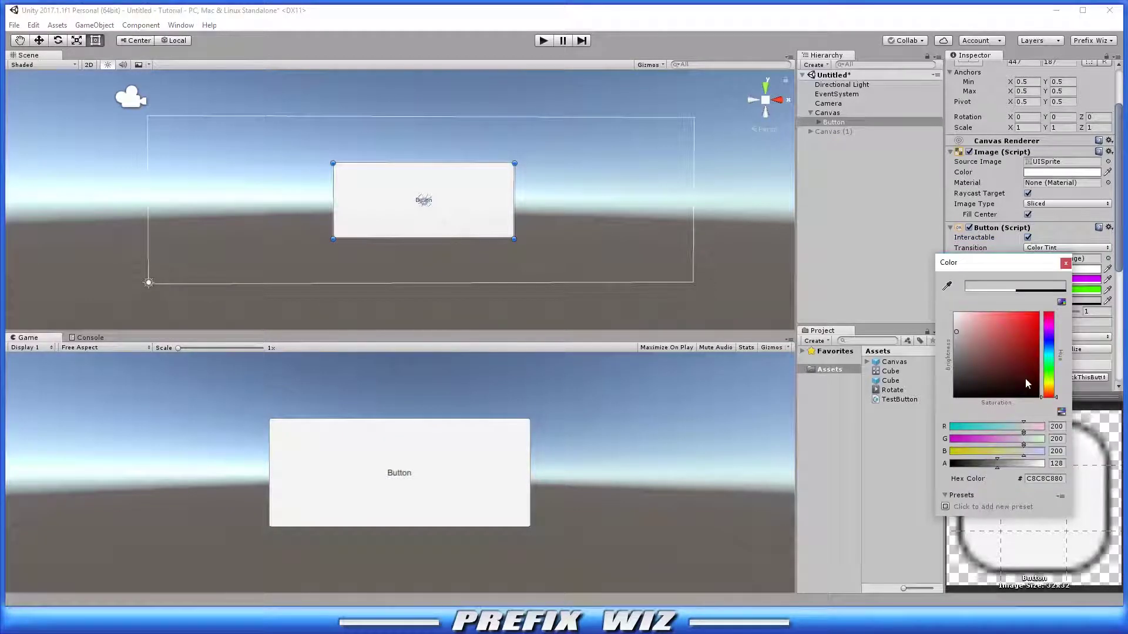
pyautogui.click(1036, 315)
pyautogui.moveTo(999, 464); pyautogui.dragTo(1058, 467)
pyautogui.click(1066, 263)
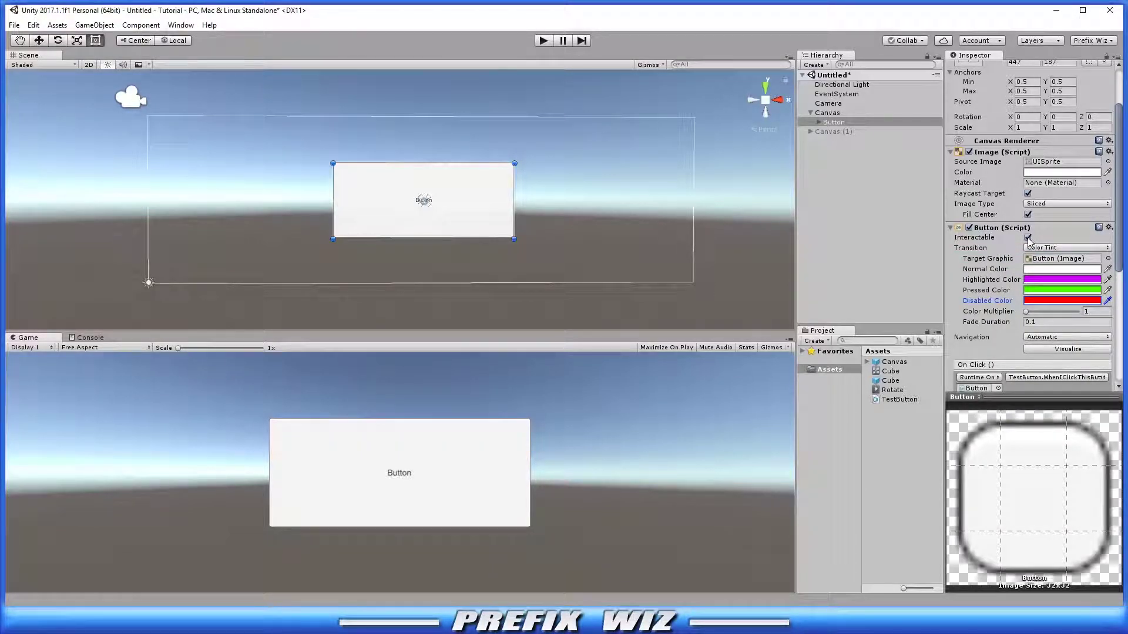
# - Toggle Interactable off and back on to preview the red disabled tint
pyautogui.click(1028, 238)
pyautogui.click(1028, 238)
pyautogui.click(975, 314)
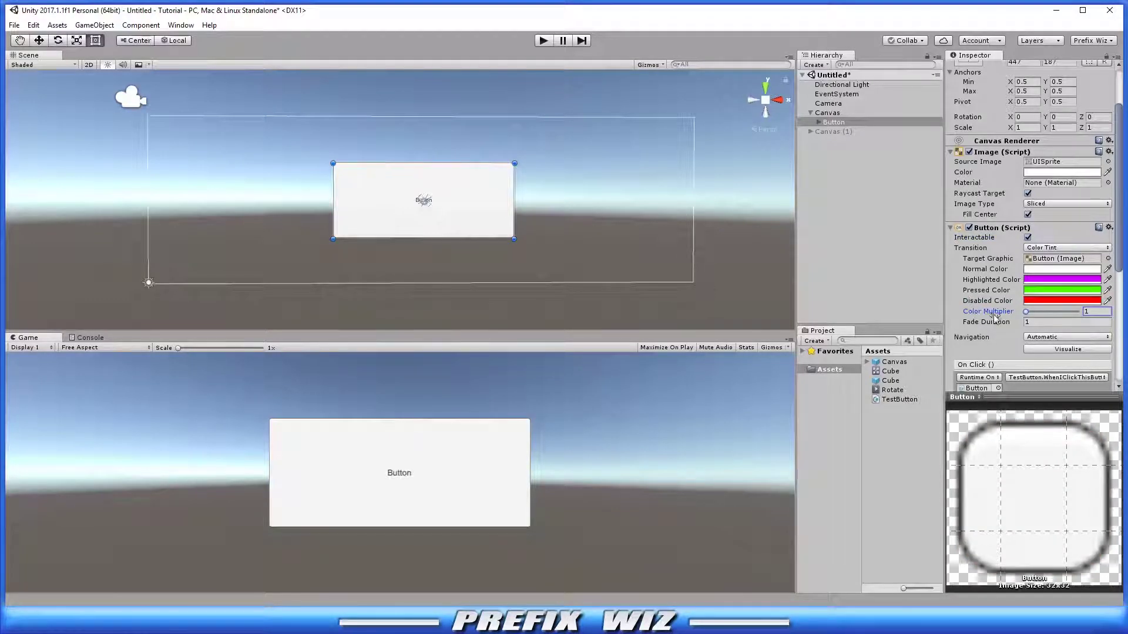
# - Set Fade Duration to 1 and test the slow tint fades in Play mode
pyautogui.click(995, 322)
pyautogui.write('0.1')
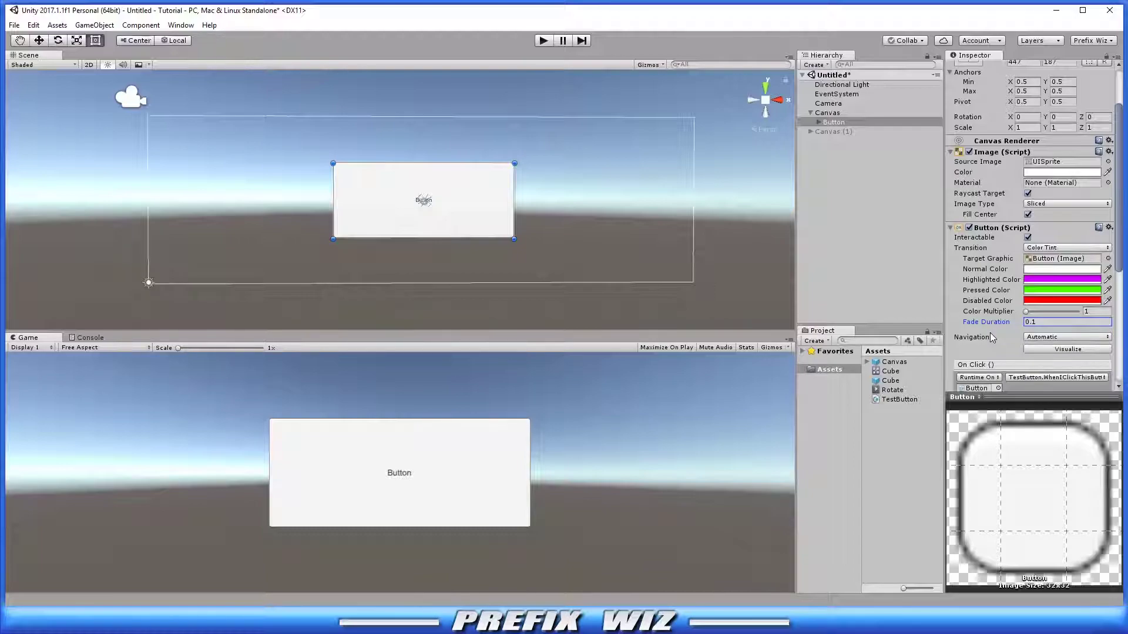
pyautogui.click(992, 322)
pyautogui.write('1')
pyautogui.click(543, 41)
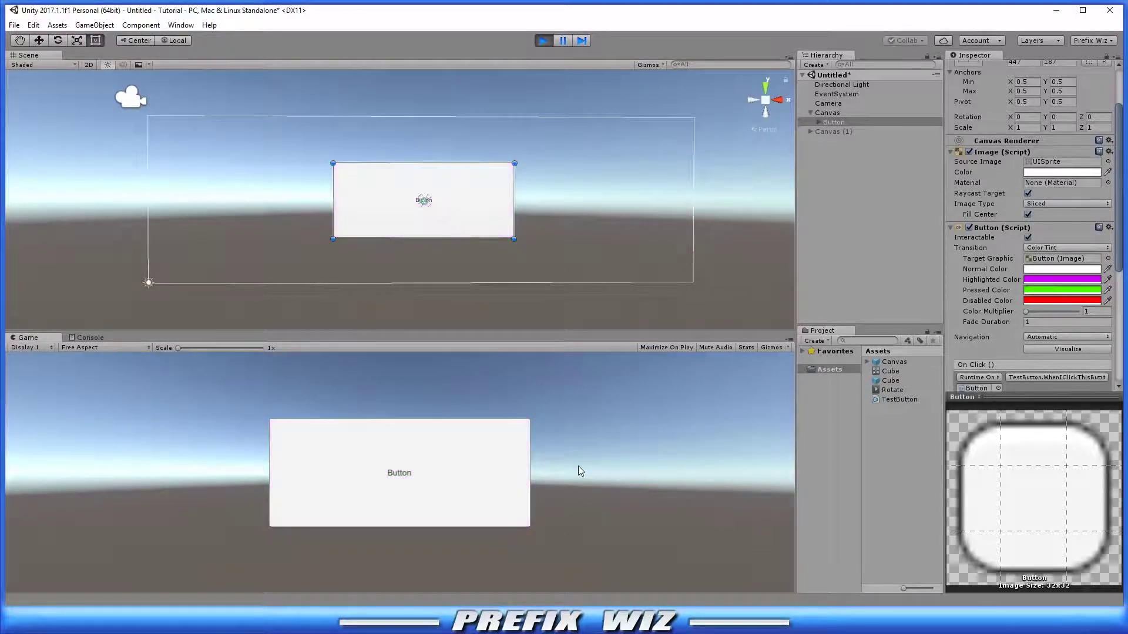
pyautogui.hotkey('ctrl', 'p')
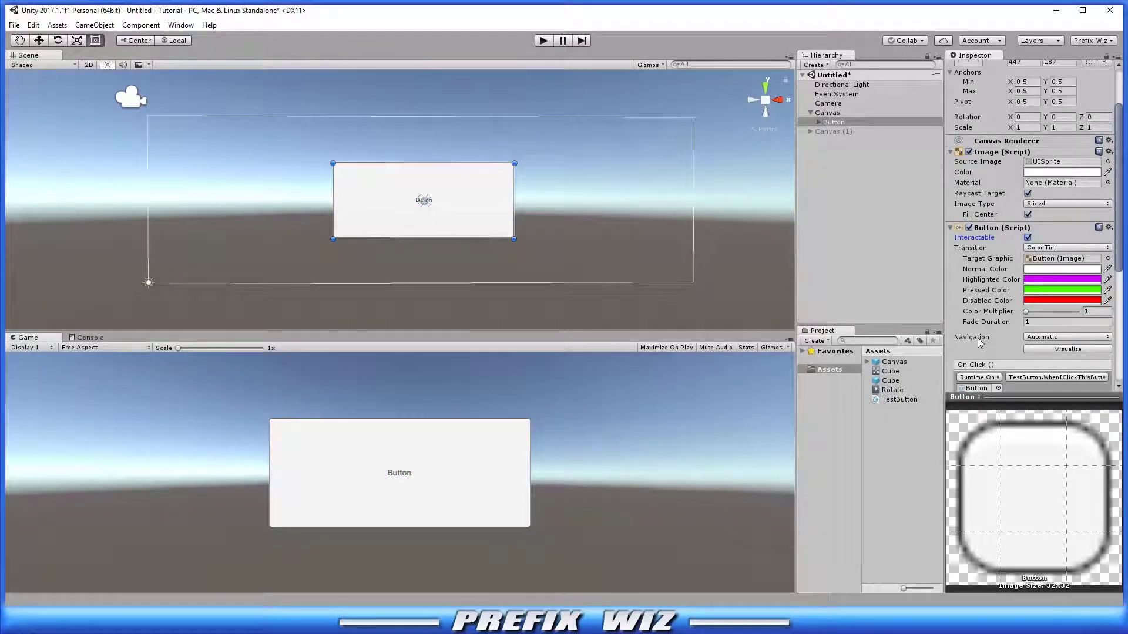
# - Try the None, Horizontal, Vertical and Automatic navigation modes on the Button
pyautogui.click(1056, 337)
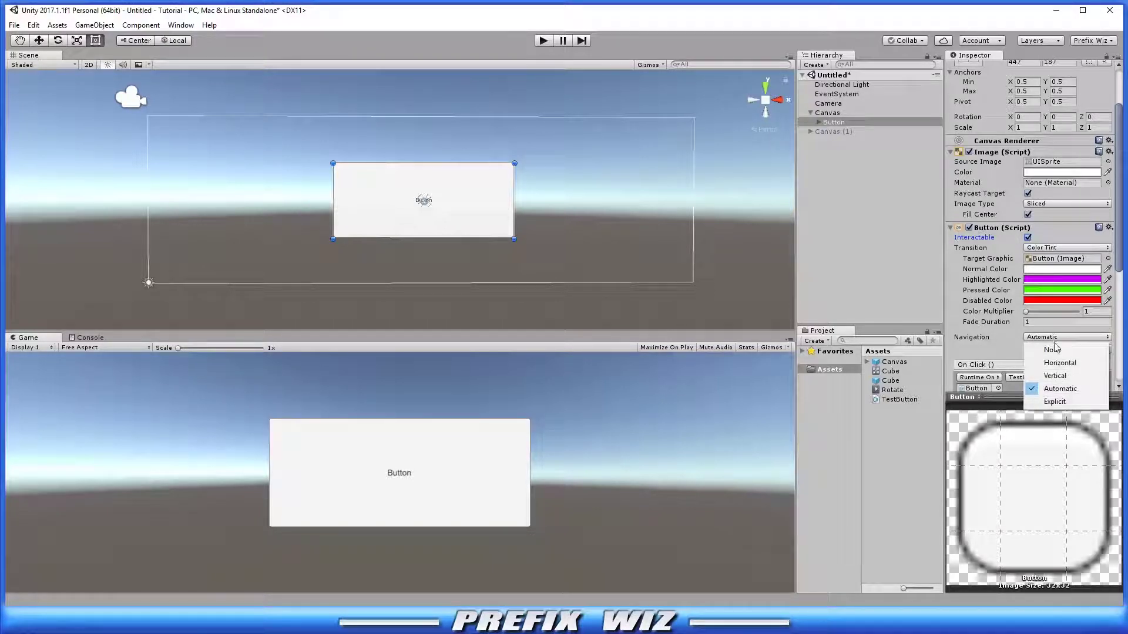
pyautogui.click(1052, 351)
pyautogui.click(1057, 337)
pyautogui.click(1060, 363)
pyautogui.click(1066, 337)
pyautogui.click(1066, 377)
pyautogui.click(1066, 337)
pyautogui.click(1060, 389)
# - Try Explicit and None navigation, then settle on Horizontal
pyautogui.click(1066, 337)
pyautogui.click(1060, 401)
pyautogui.click(1066, 337)
pyautogui.click(1055, 351)
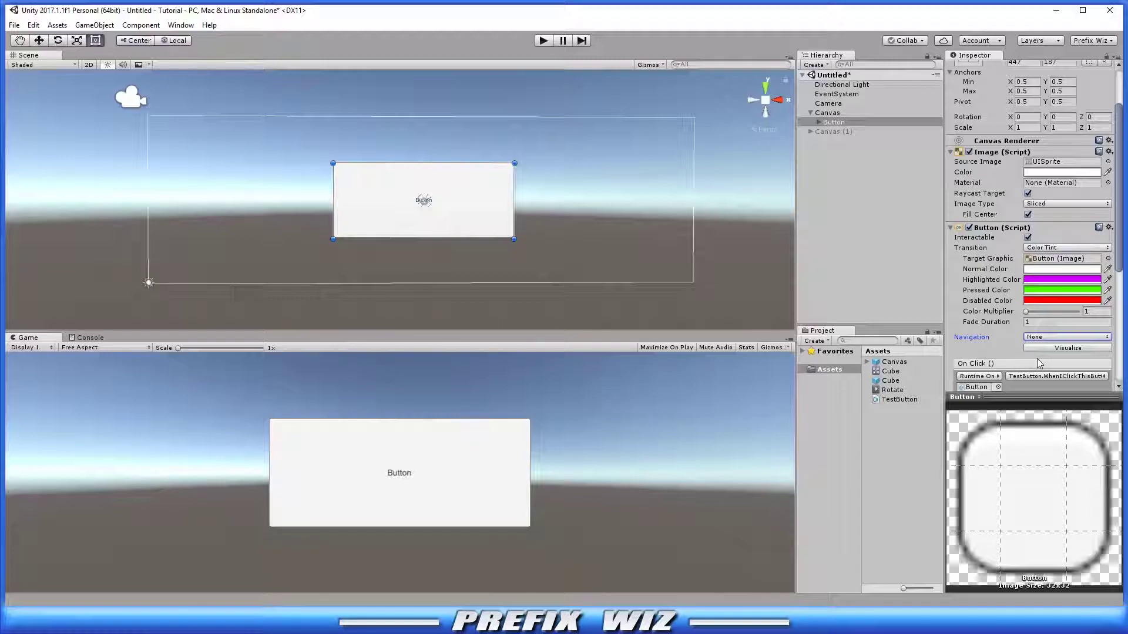
pyautogui.click(1052, 336)
pyautogui.click(1052, 361)
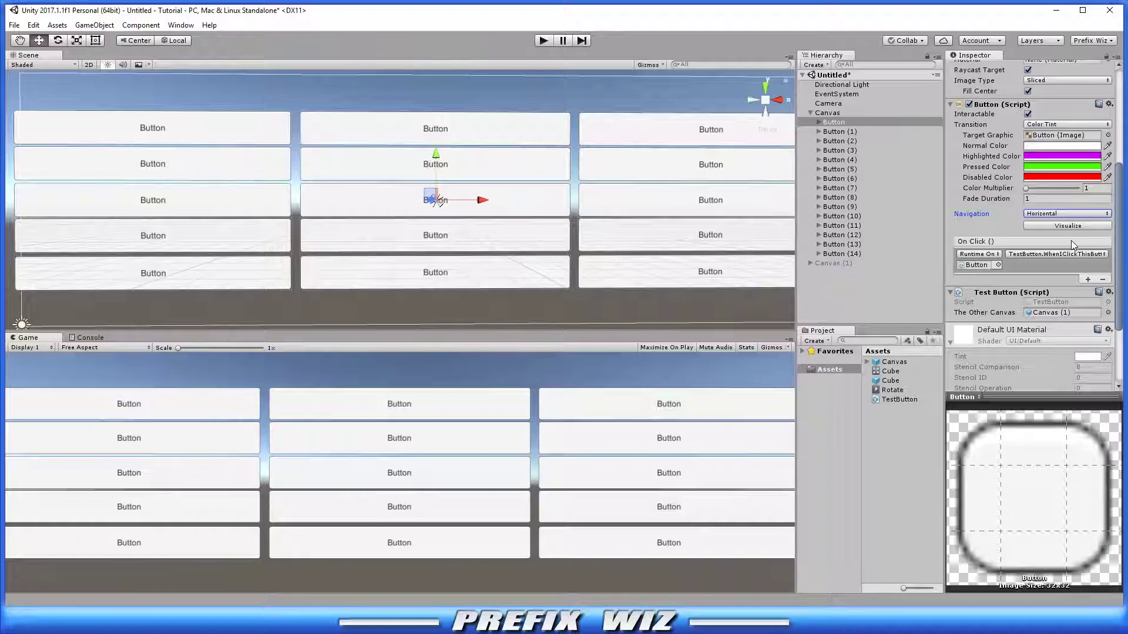
# - Test the button grid in Play mode with Automatic, then Explicit navigation, and stop playing
pyautogui.click(543, 40)
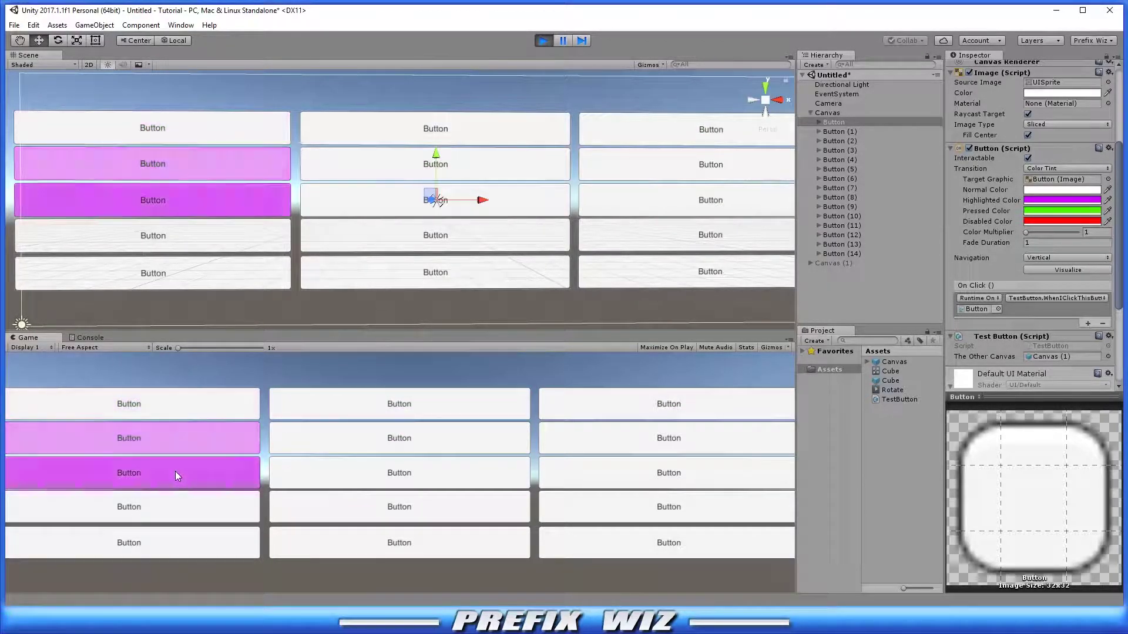
pyautogui.click(1079, 257)
pyautogui.click(1077, 309)
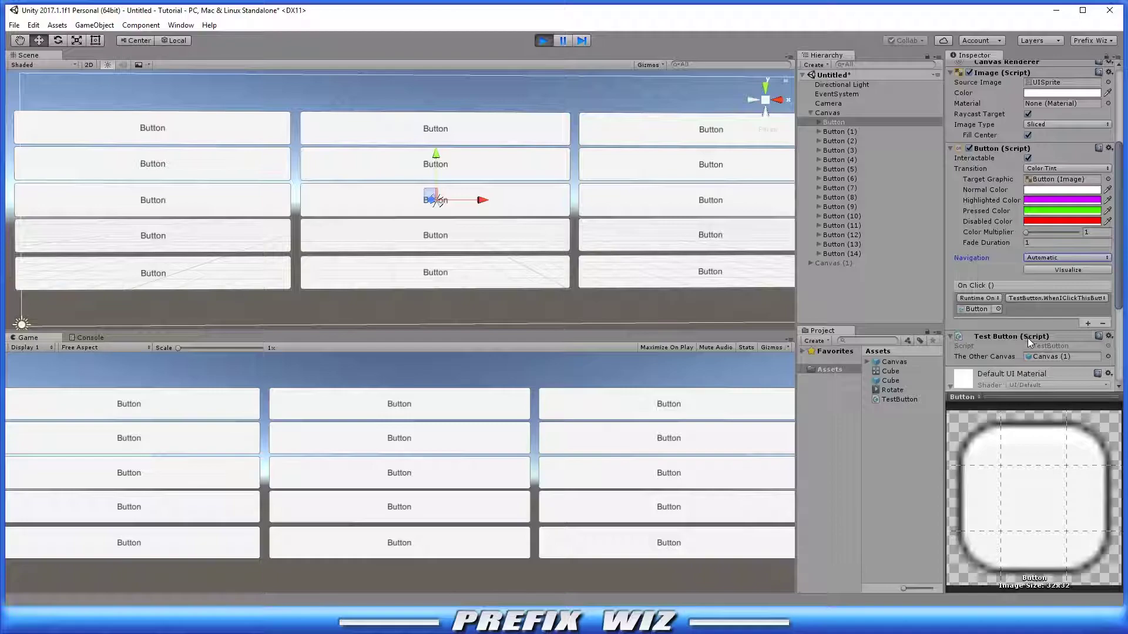
pyautogui.click(1068, 258)
pyautogui.click(1053, 322)
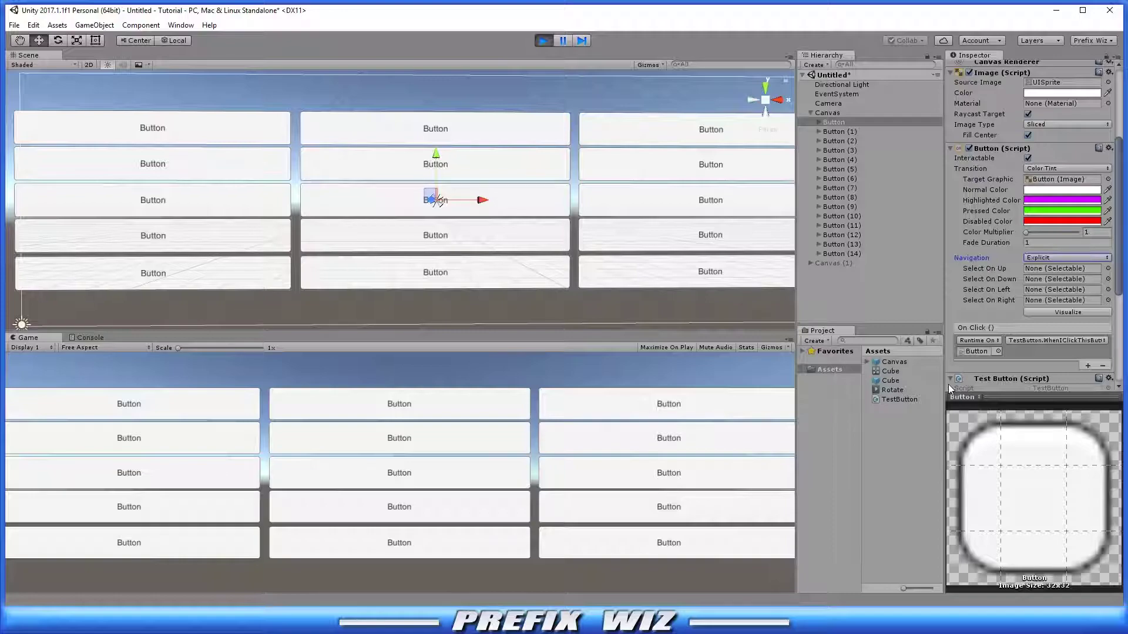
pyautogui.click(544, 40)
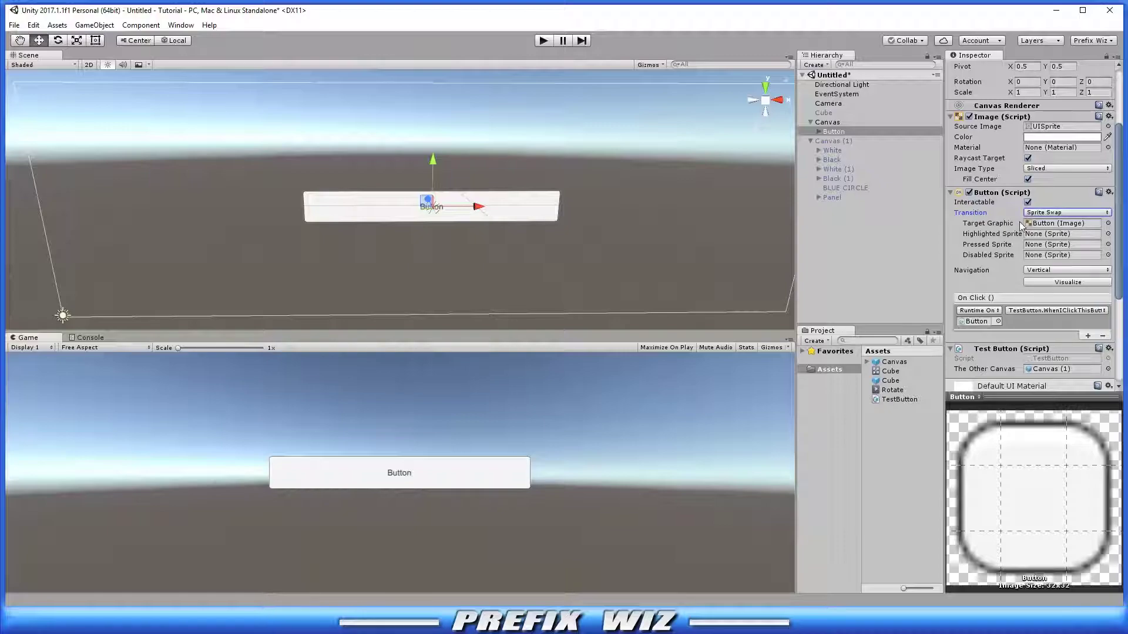
# - Set Transition to Sprite Swap with Checkmark, Knob and UIMask state sprites
pyautogui.click(1067, 212)
pyautogui.click(1051, 203)
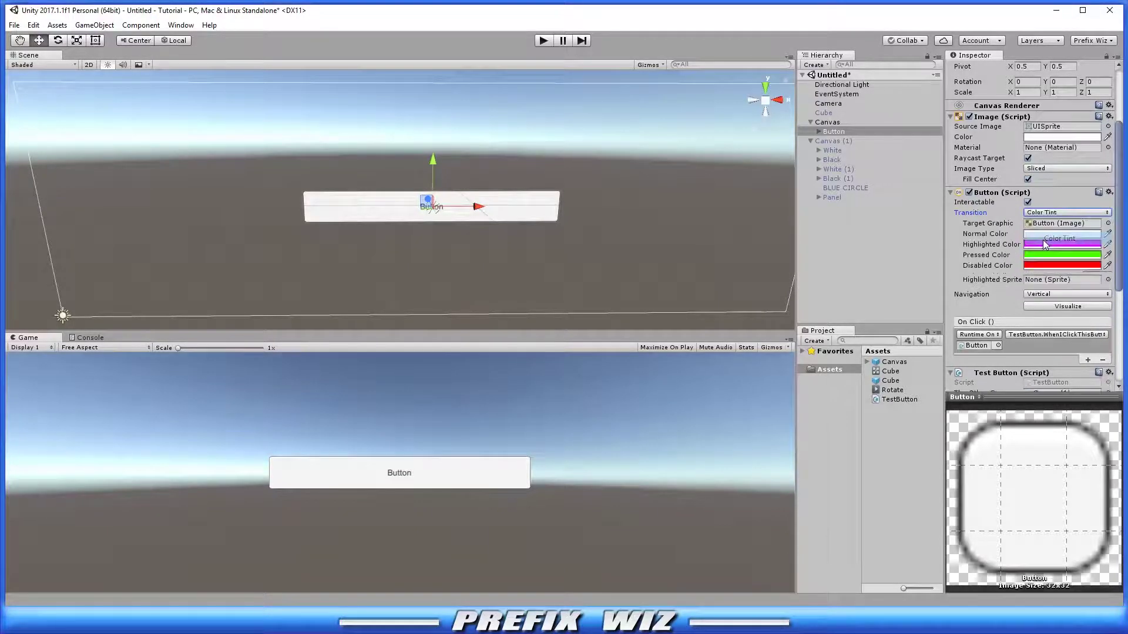
pyautogui.click(1063, 212)
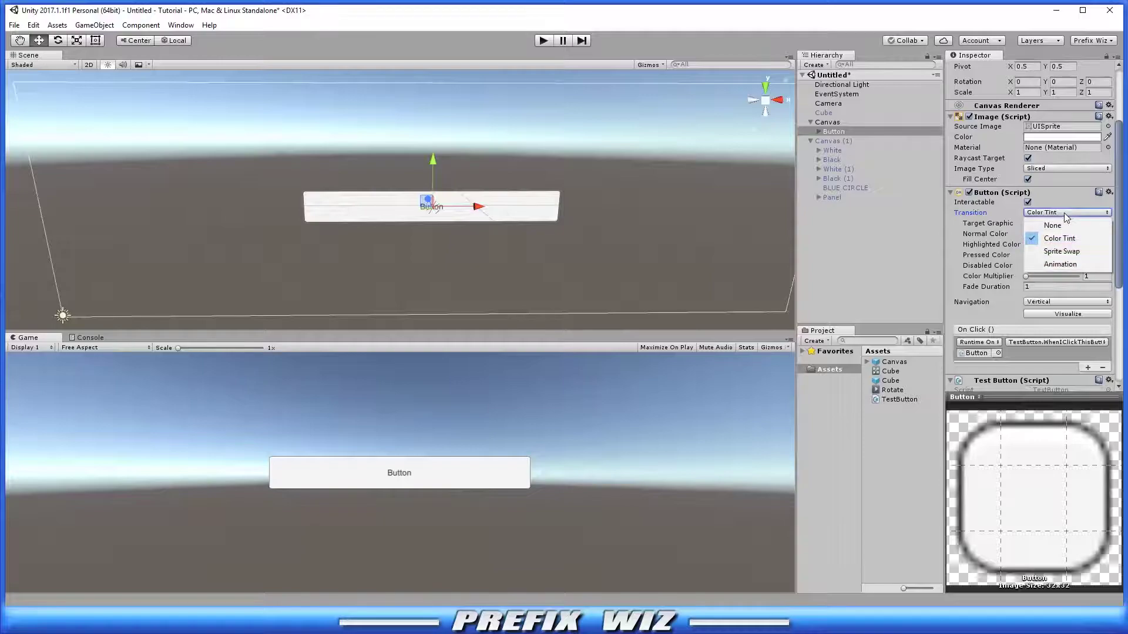
pyautogui.click(1065, 241)
pyautogui.click(1041, 235)
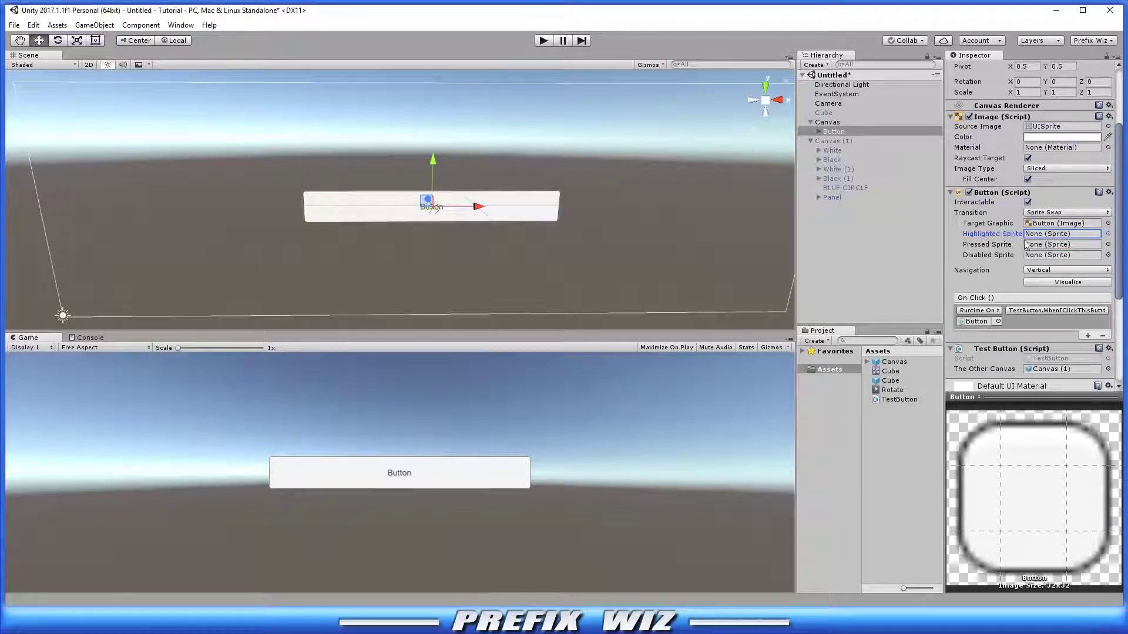
pyautogui.click(1107, 233)
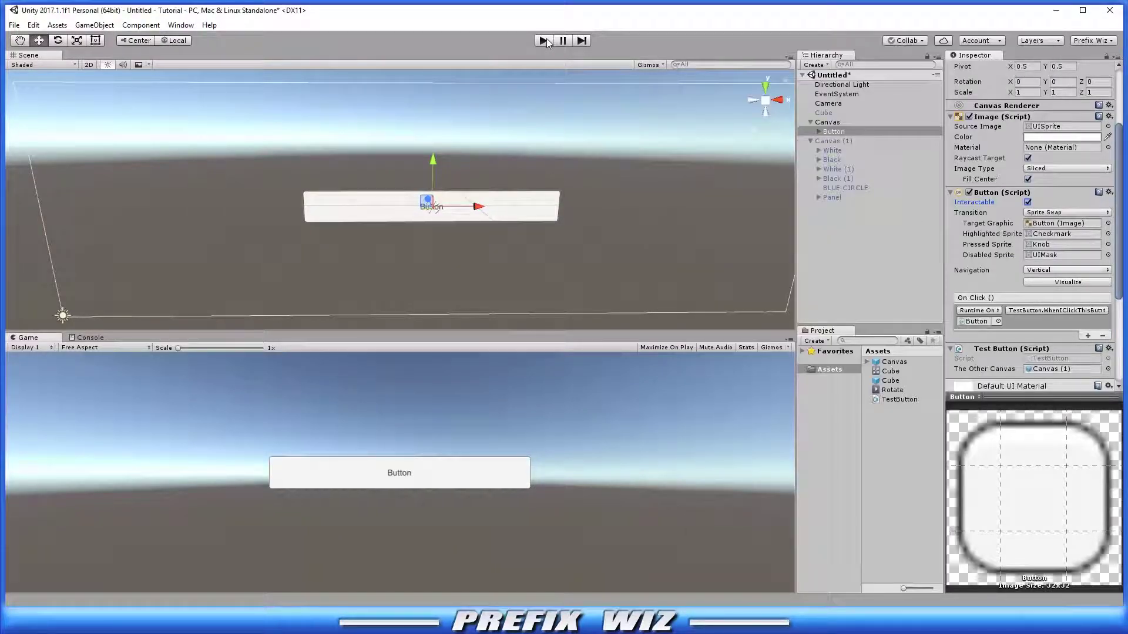
# - Test the sprite swaps in Play mode by pressing the button
pyautogui.click(545, 39)
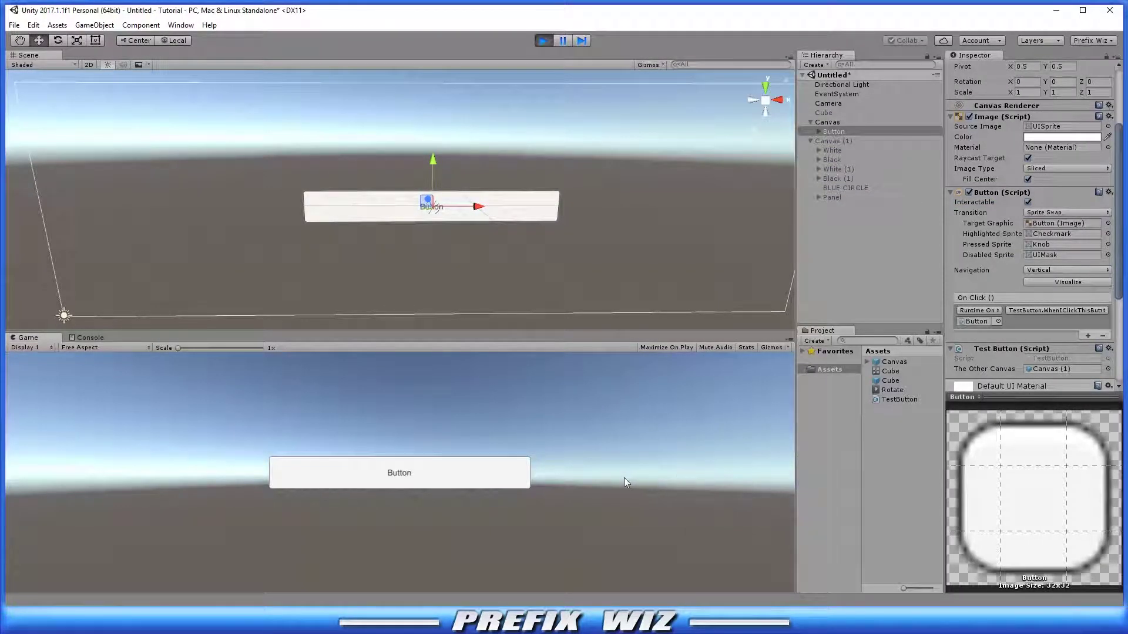
pyautogui.click(523, 480)
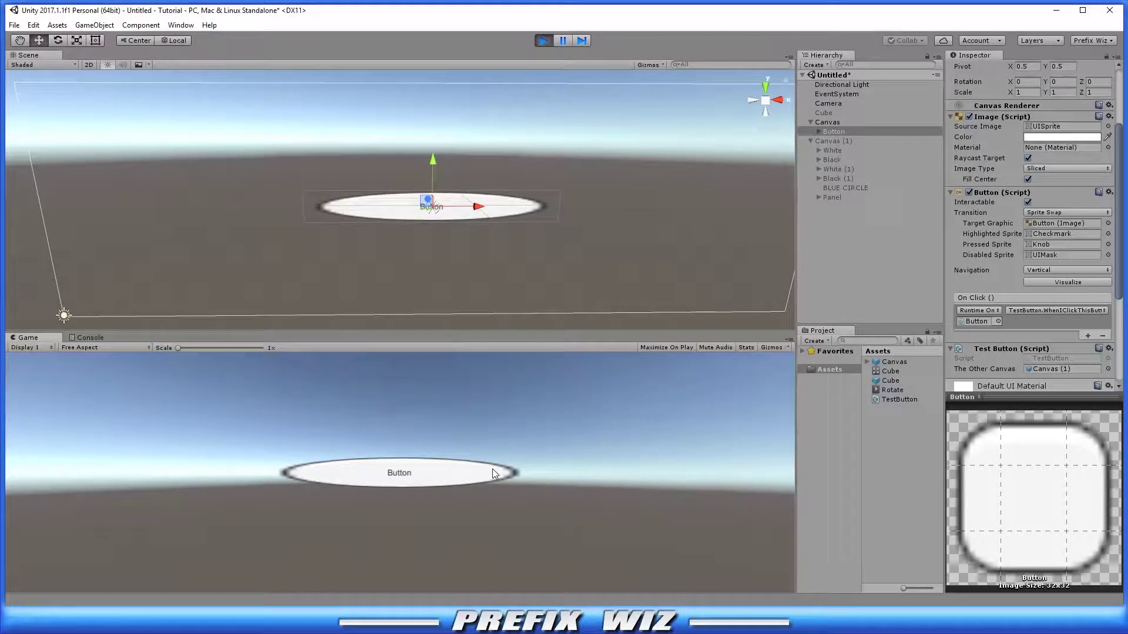
pyautogui.hotkey('ctrl', 'p')
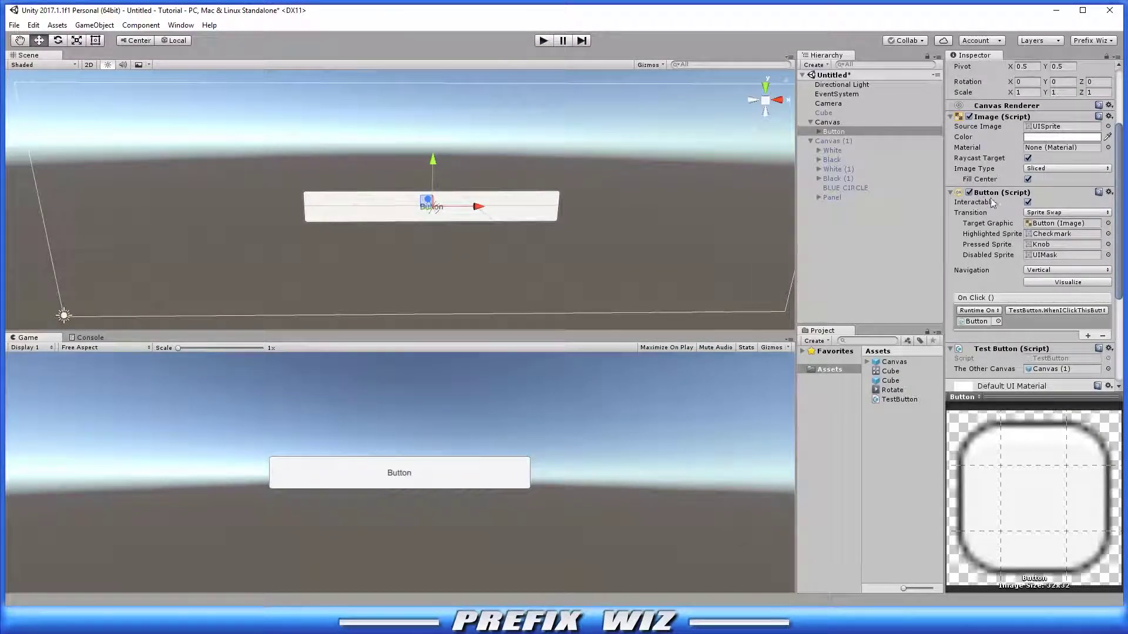
# - Preview the disabled sprite, then switch the transition to Animation
pyautogui.click(1029, 203)
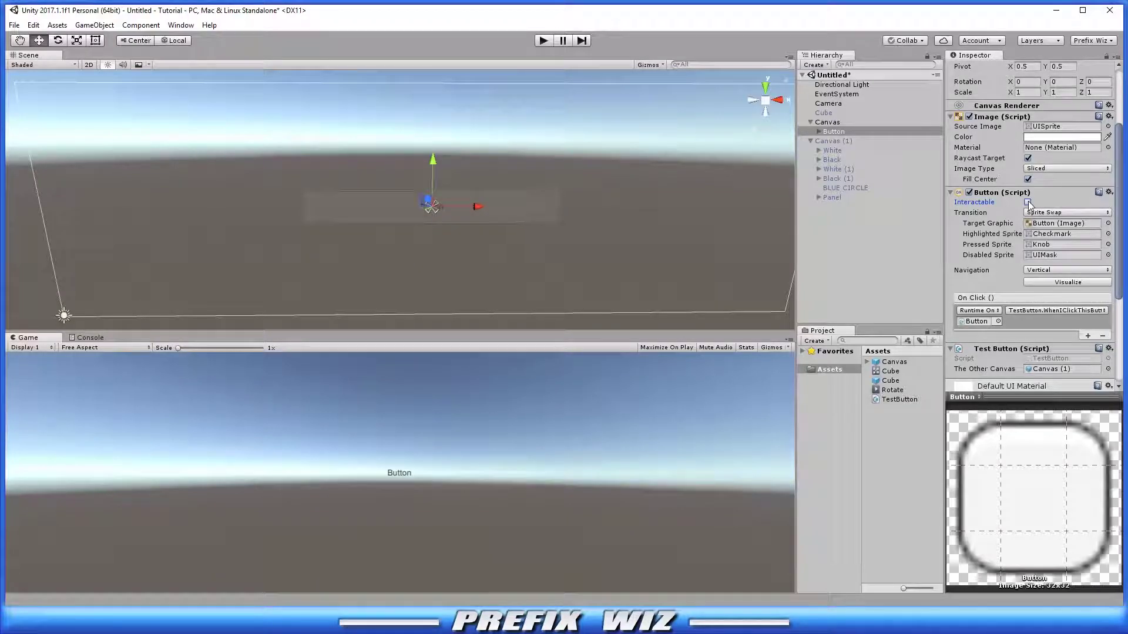
pyautogui.click(1028, 203)
pyautogui.click(1066, 212)
pyautogui.click(1053, 263)
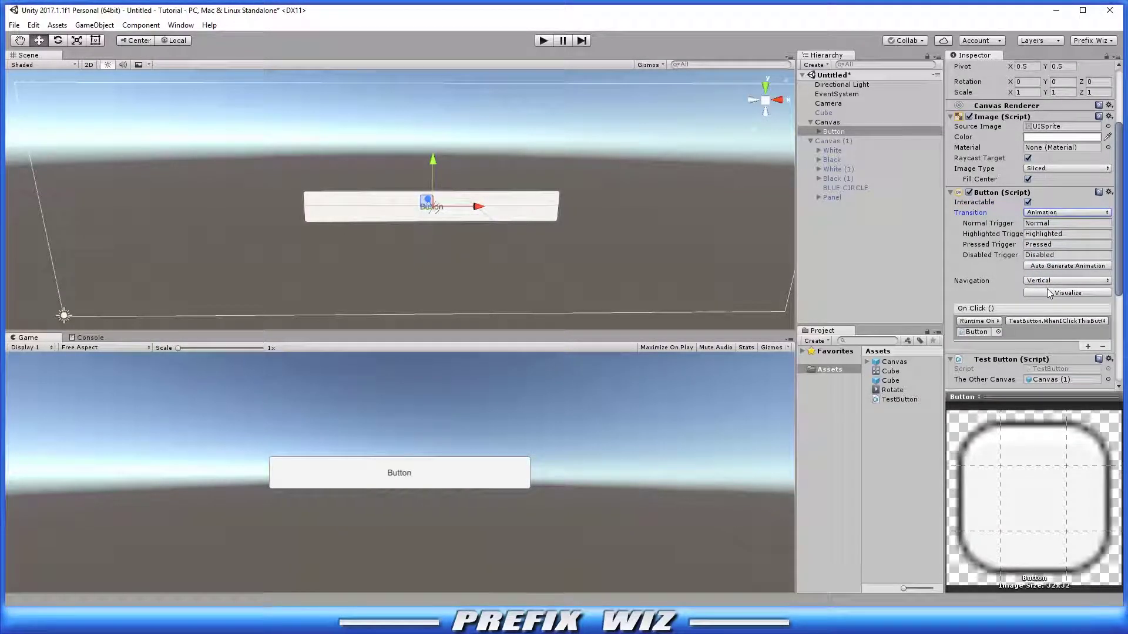